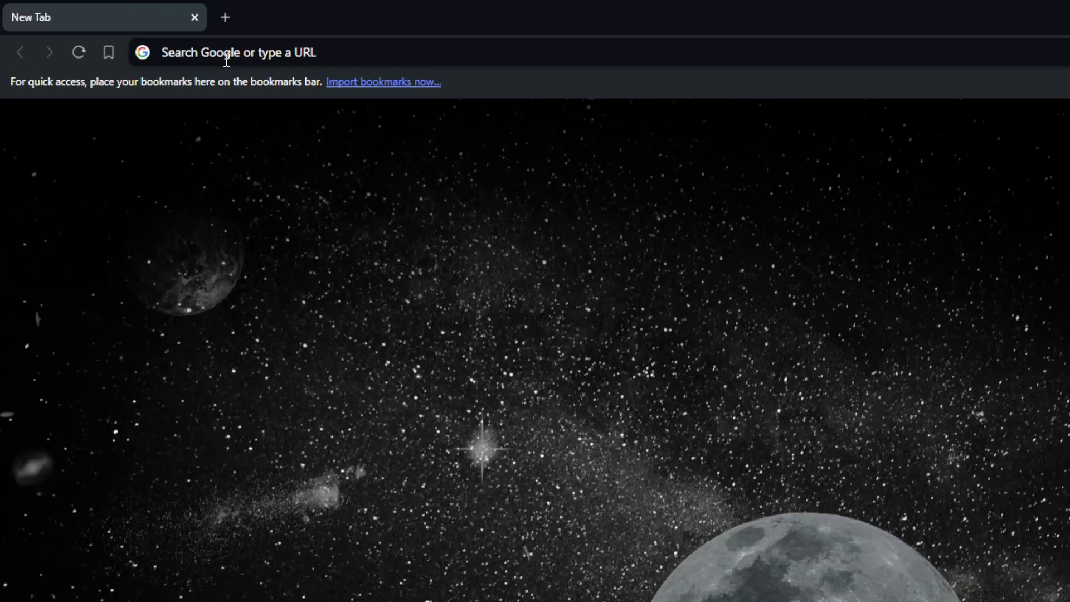
- Open the Google Sites home page at sites.google.com
{"action": "left_click", "coordinate": [145, 38]}
{"action": "type", "text": "site"}
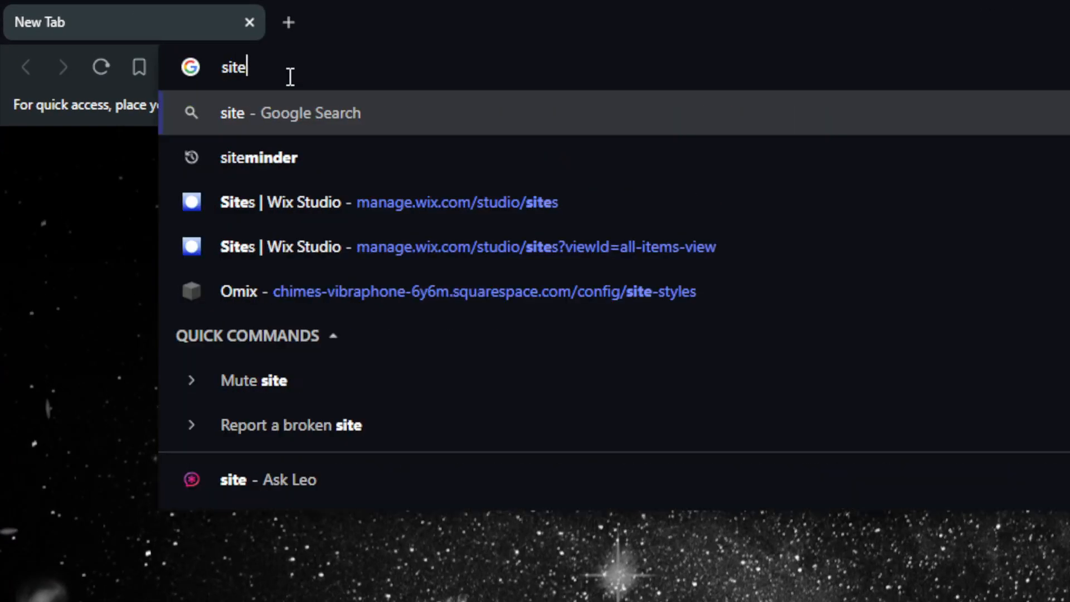
{"action": "type", "text": "s.go"}
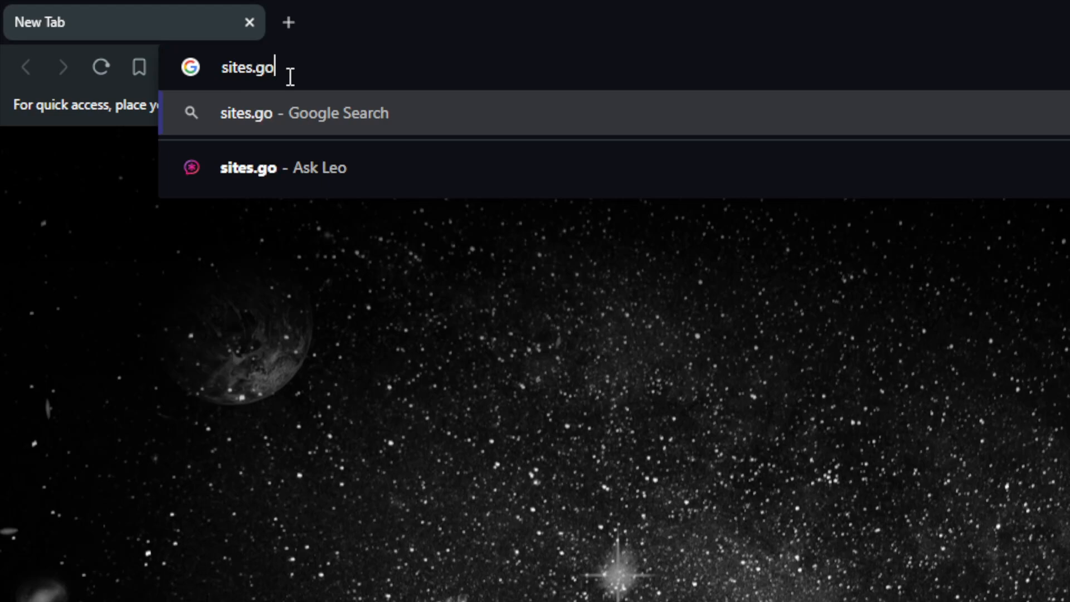
{"action": "type", "text": "ogle.come"}
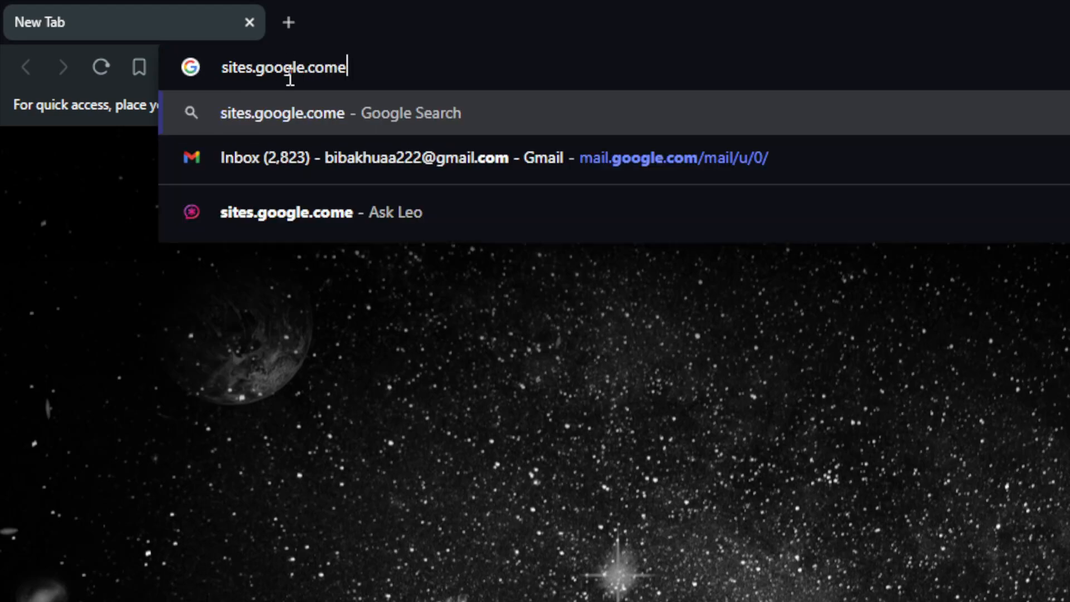
{"action": "key", "text": "BackSpace"}
{"action": "key", "text": "Return"}
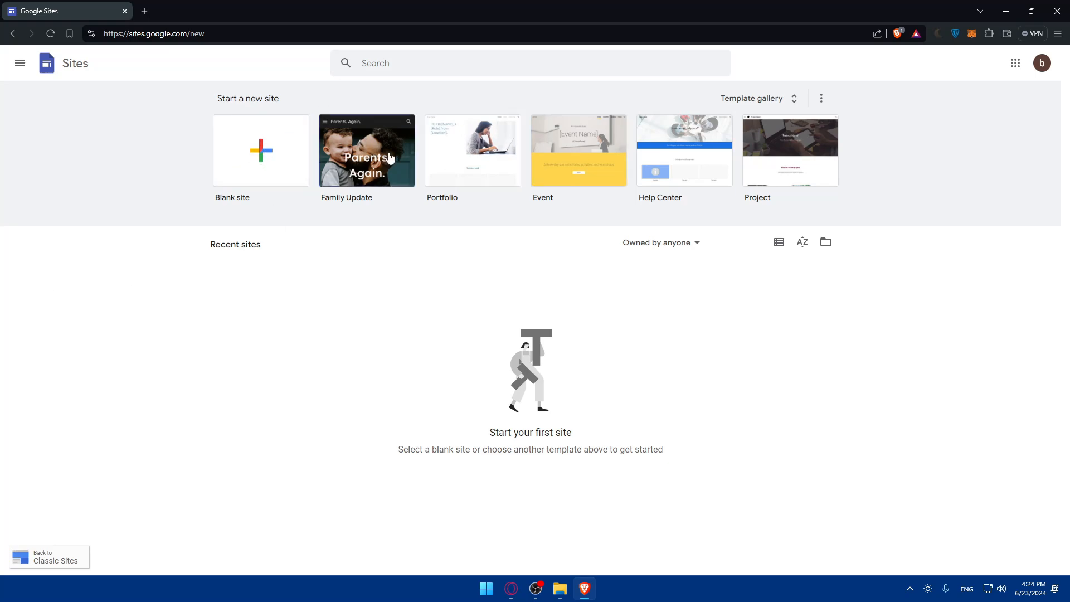
- Browse the template gallery through its personal, work, small business and education categories, and return to the home screen
{"action": "left_click", "coordinate": [768, 99]}
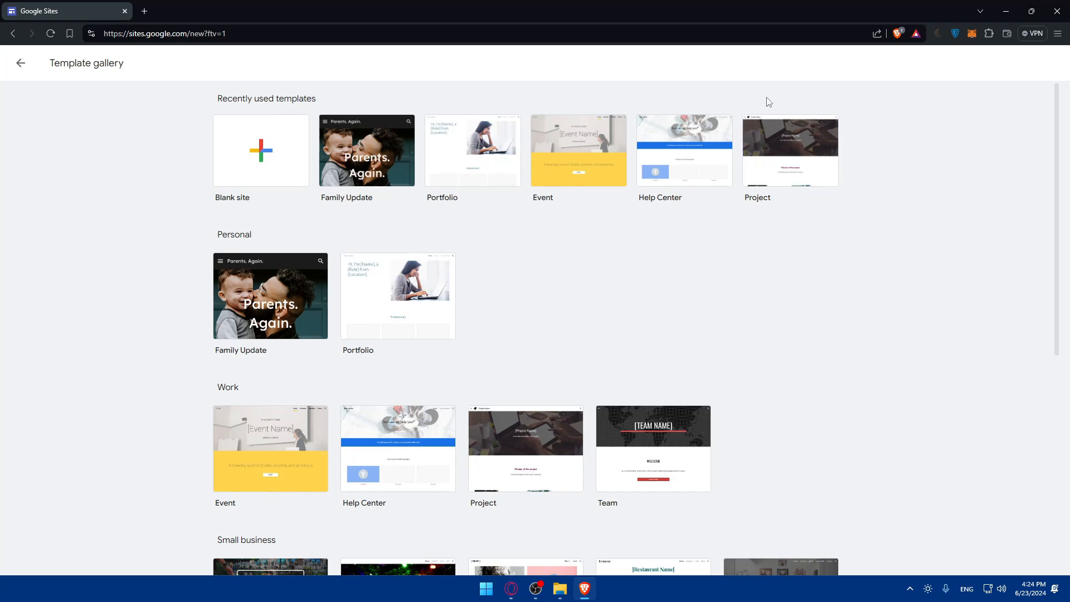
{"action": "left_click", "coordinate": [20, 62]}
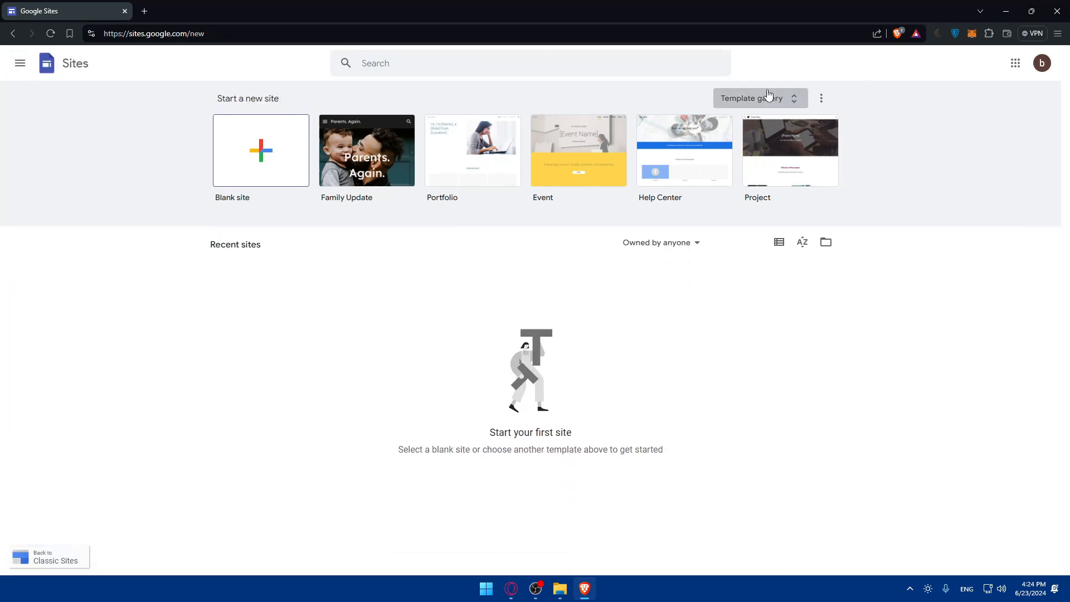
{"action": "left_click", "coordinate": [768, 98]}
{"action": "scroll", "coordinate": [440, 165], "scroll_direction": "down", "scroll_amount": 3}
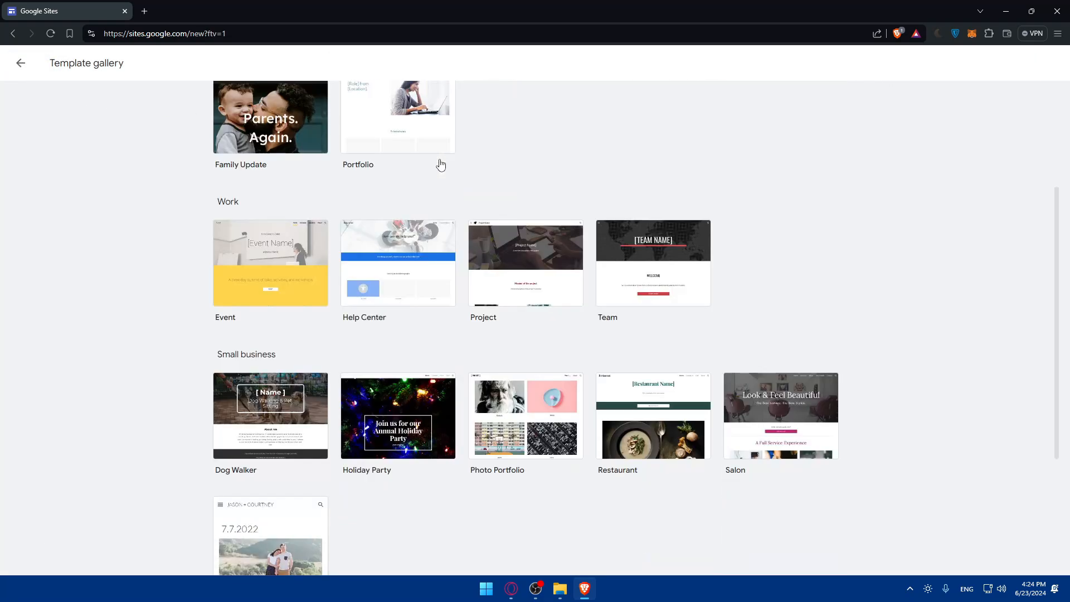
{"action": "scroll", "coordinate": [437, 166], "scroll_direction": "up", "scroll_amount": 3}
{"action": "scroll", "coordinate": [351, 251], "scroll_direction": "down", "scroll_amount": 2}
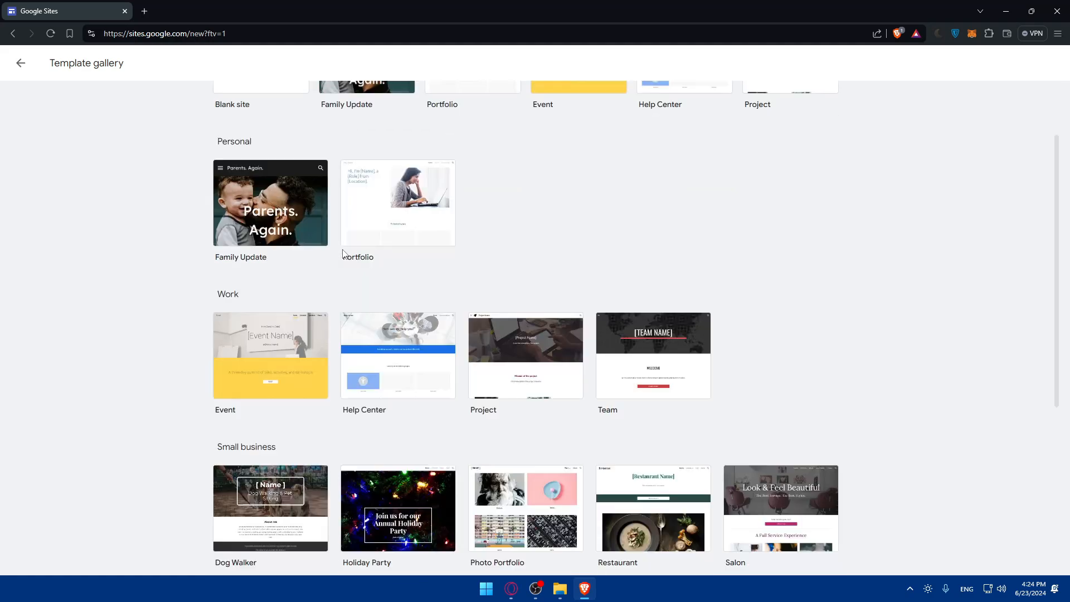
{"action": "scroll", "coordinate": [206, 293], "scroll_direction": "down", "scroll_amount": 3}
{"action": "scroll", "coordinate": [240, 295], "scroll_direction": "down", "scroll_amount": 2}
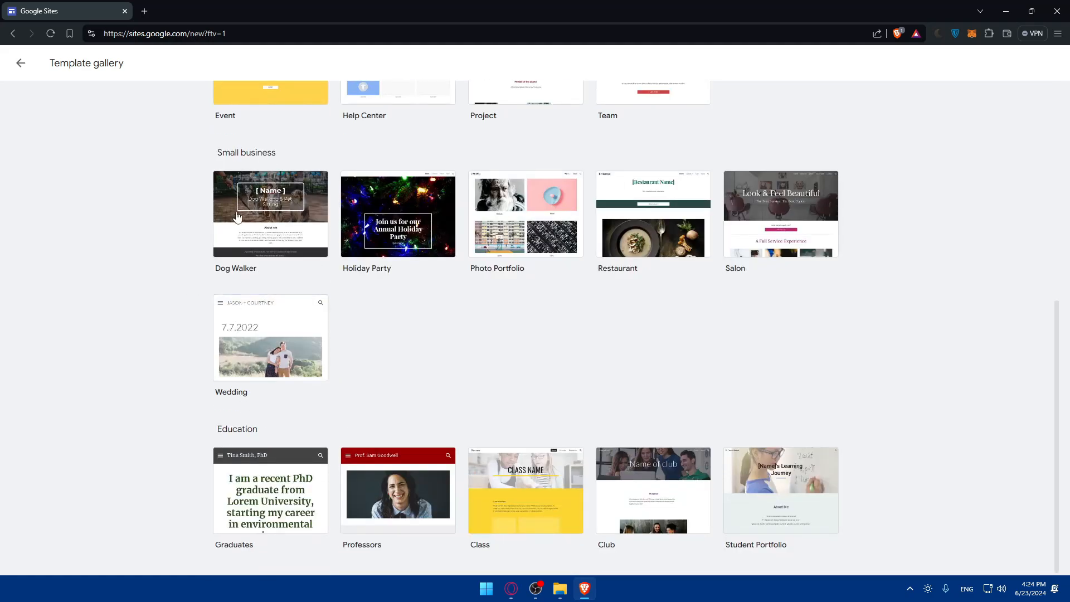
{"action": "left_click", "coordinate": [20, 63]}
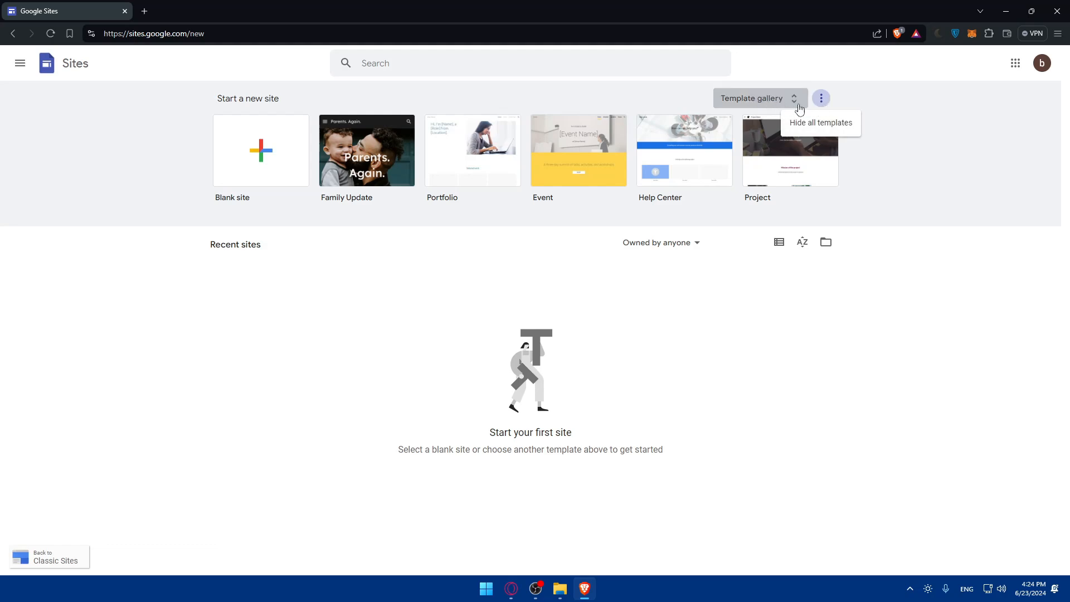
- Hide all templates on the home screen and turn the display of recent templates back on
{"action": "left_click", "coordinate": [819, 122]}
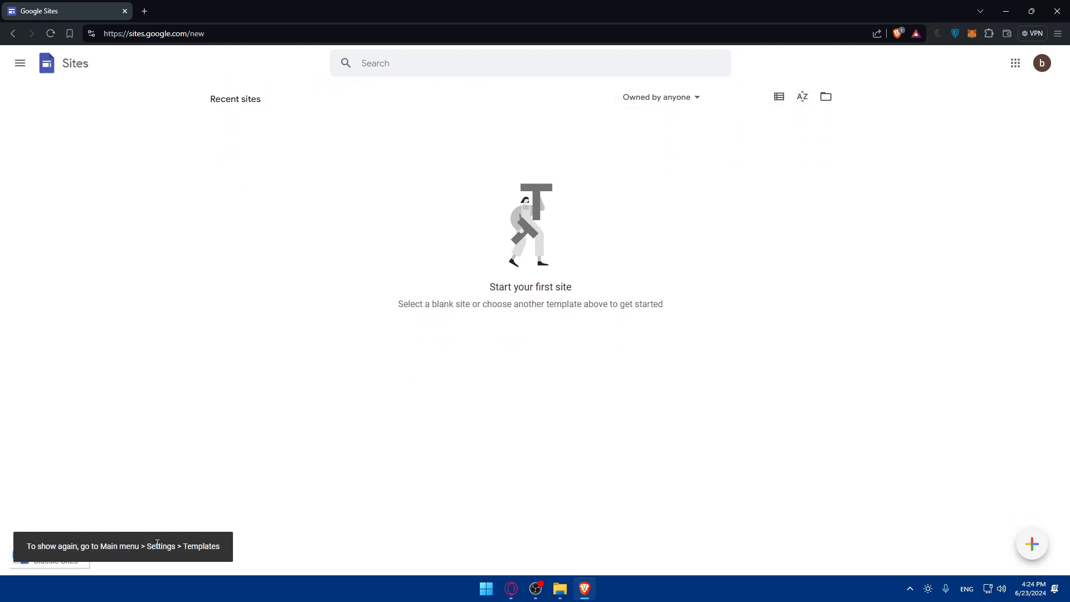
{"action": "left_click", "coordinate": [20, 63]}
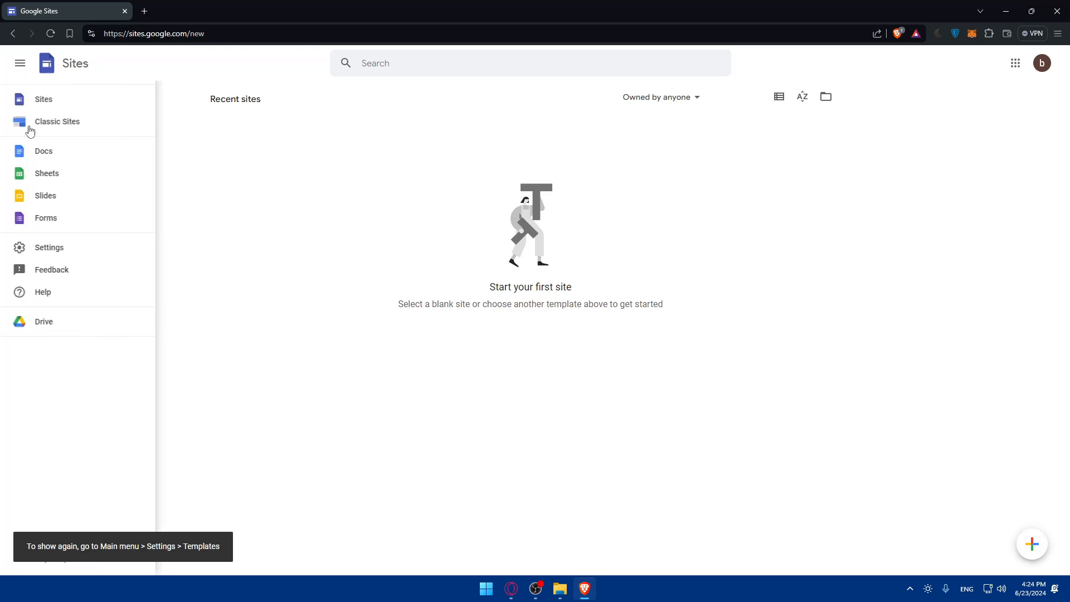
{"action": "left_click", "coordinate": [63, 249]}
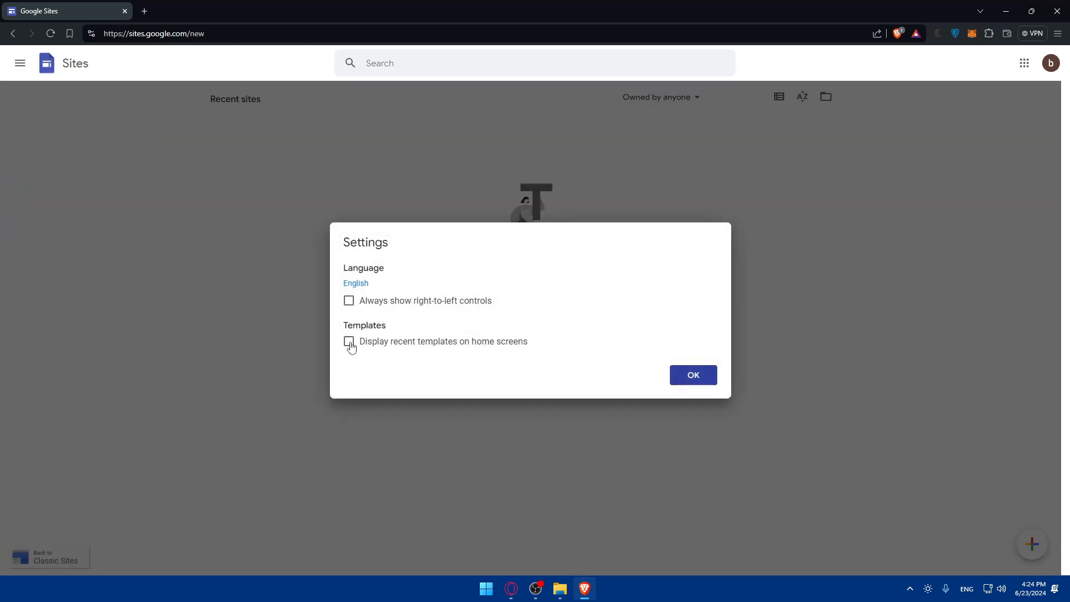
{"action": "left_click", "coordinate": [694, 383]}
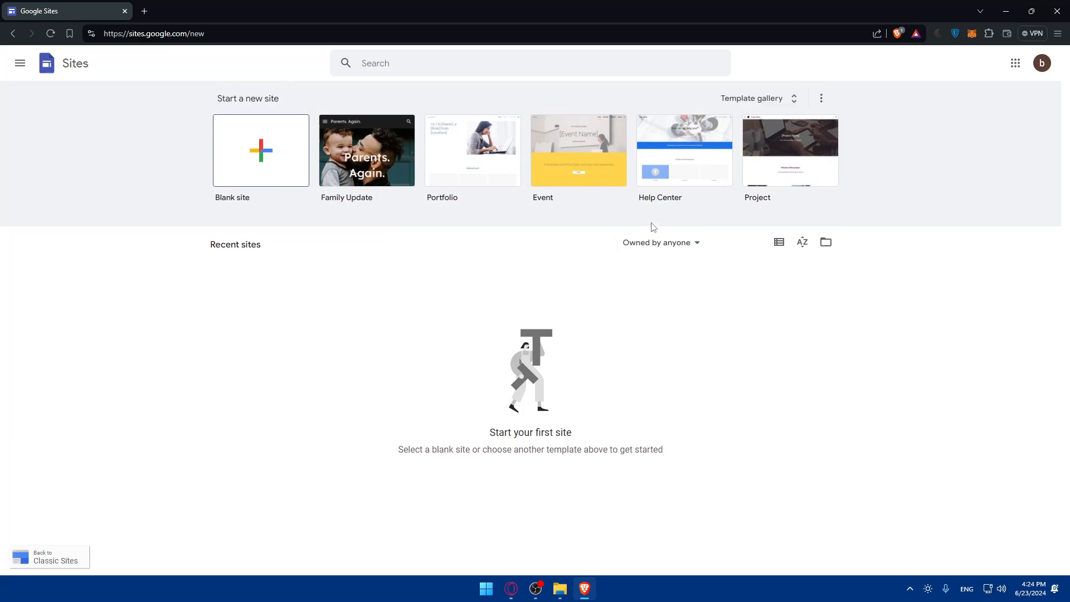
- Create a blank site from the template gallery, skip its guided tour and return to the gallery
{"action": "left_click", "coordinate": [730, 106]}
{"action": "scroll", "coordinate": [477, 312], "scroll_direction": "down", "scroll_amount": 5}
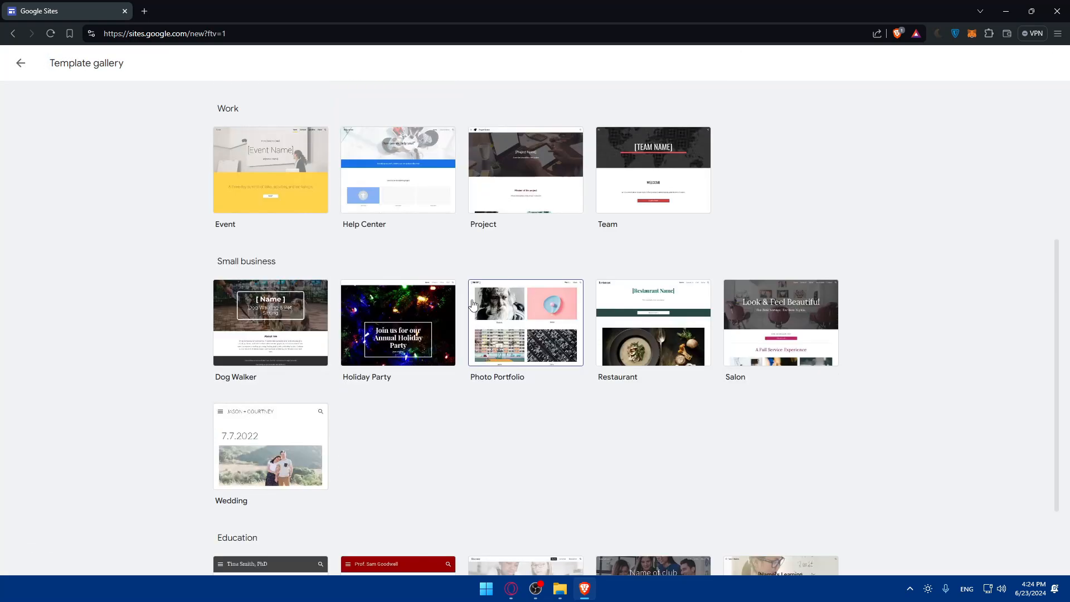
{"action": "scroll", "coordinate": [474, 302], "scroll_direction": "up", "scroll_amount": 5}
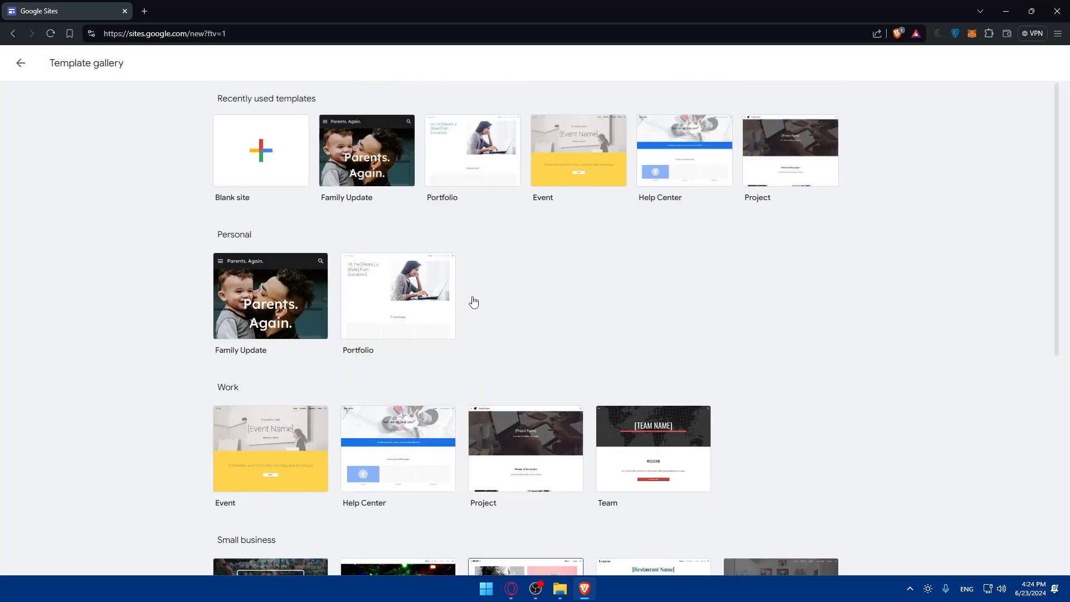
{"action": "left_click", "coordinate": [282, 154]}
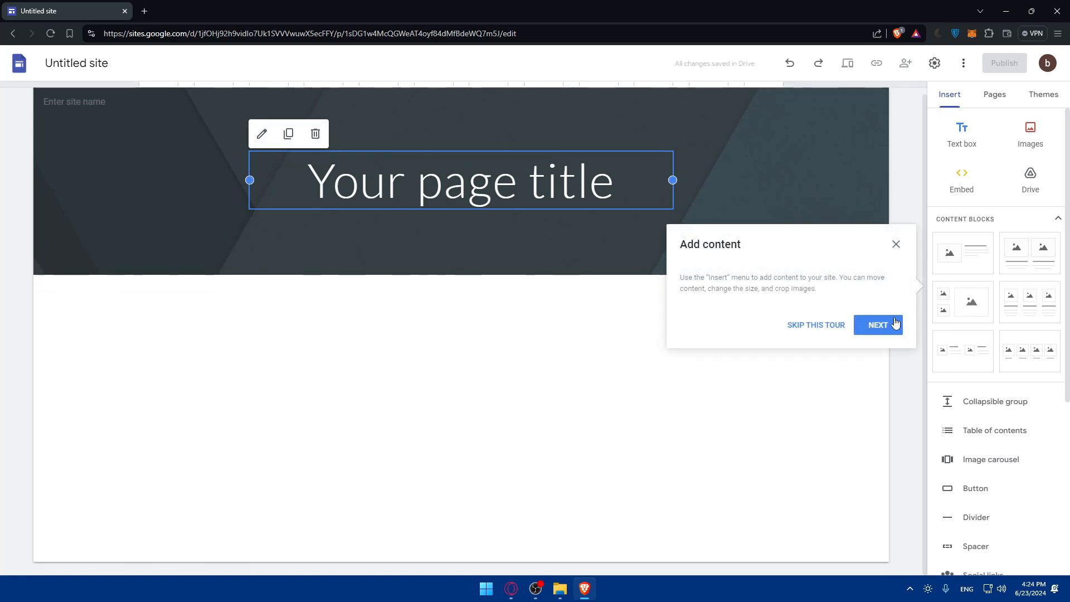
{"action": "left_click", "coordinate": [808, 326]}
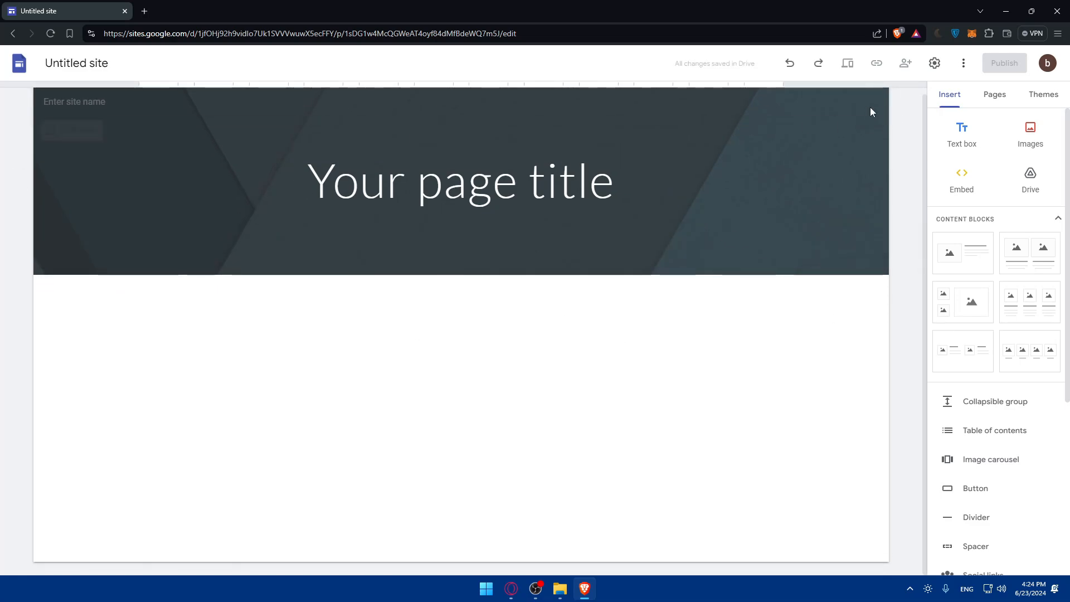
{"action": "left_click", "coordinate": [599, 562]}
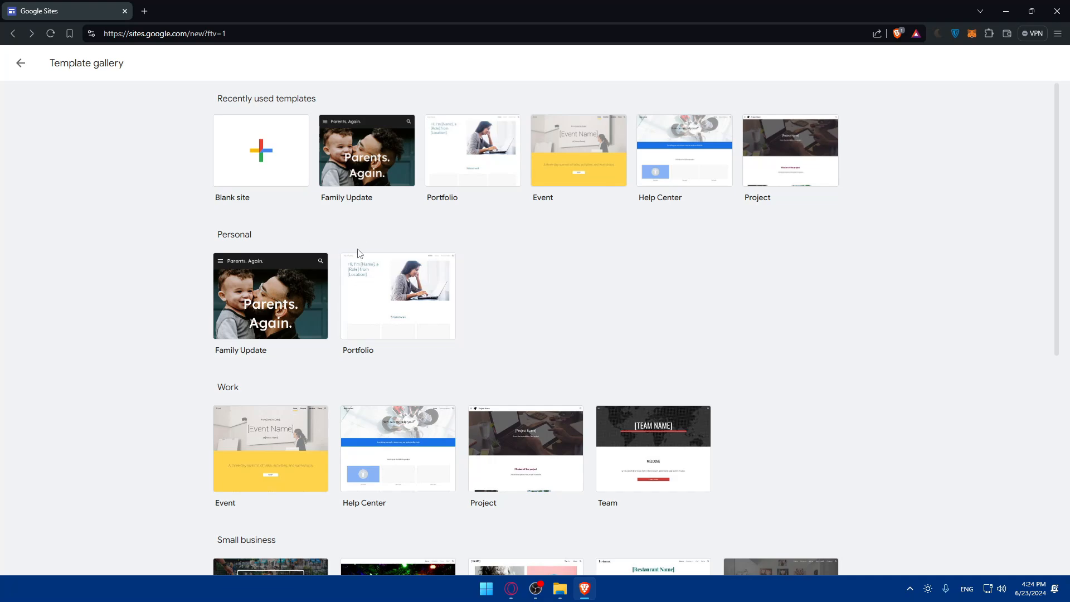
- Create a new site from the Restaurant template in the gallery's small business section
{"action": "left_click", "coordinate": [20, 62]}
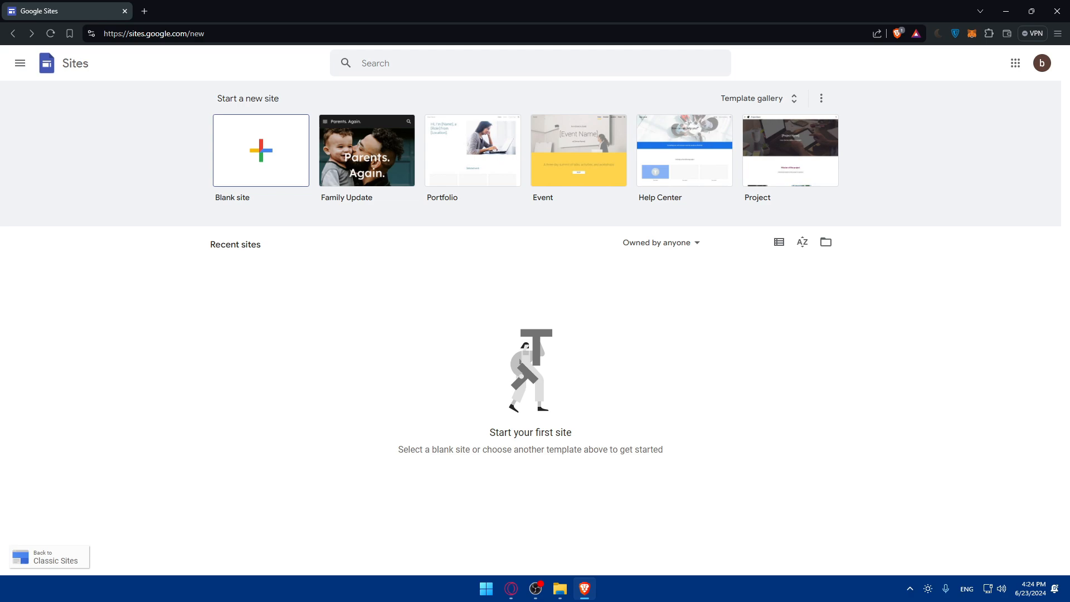
{"action": "left_click", "coordinate": [751, 99]}
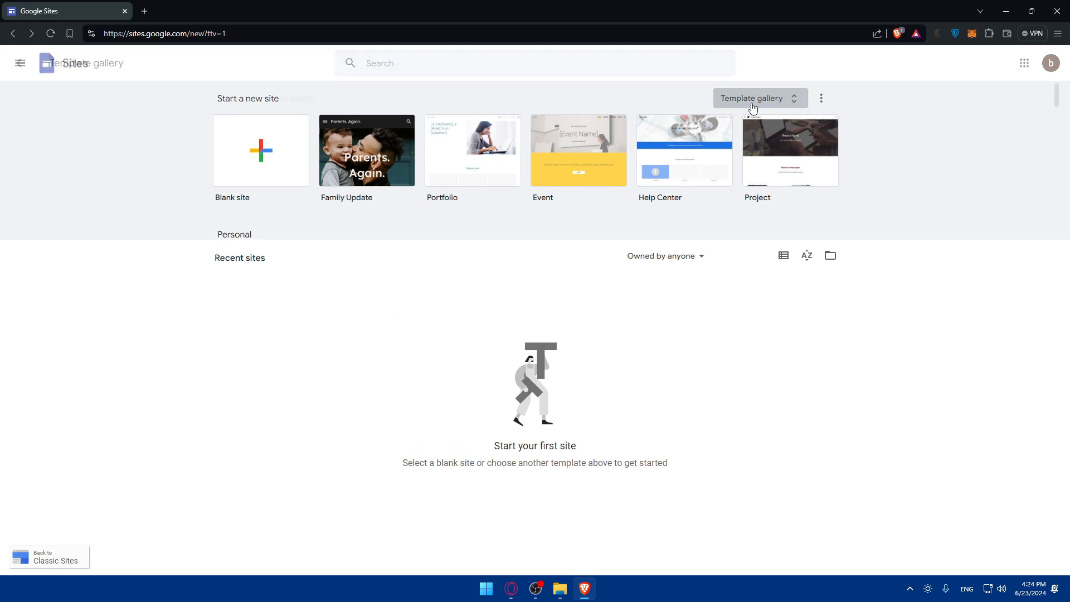
{"action": "scroll", "coordinate": [375, 310], "scroll_direction": "down", "scroll_amount": 7}
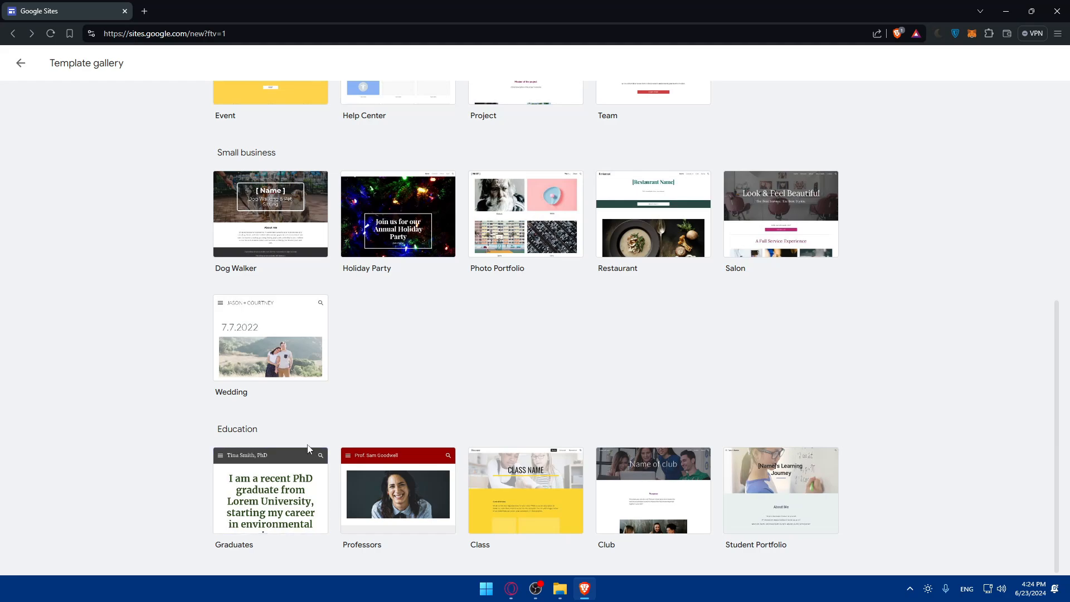
{"action": "scroll", "coordinate": [384, 446], "scroll_direction": "up", "scroll_amount": 3}
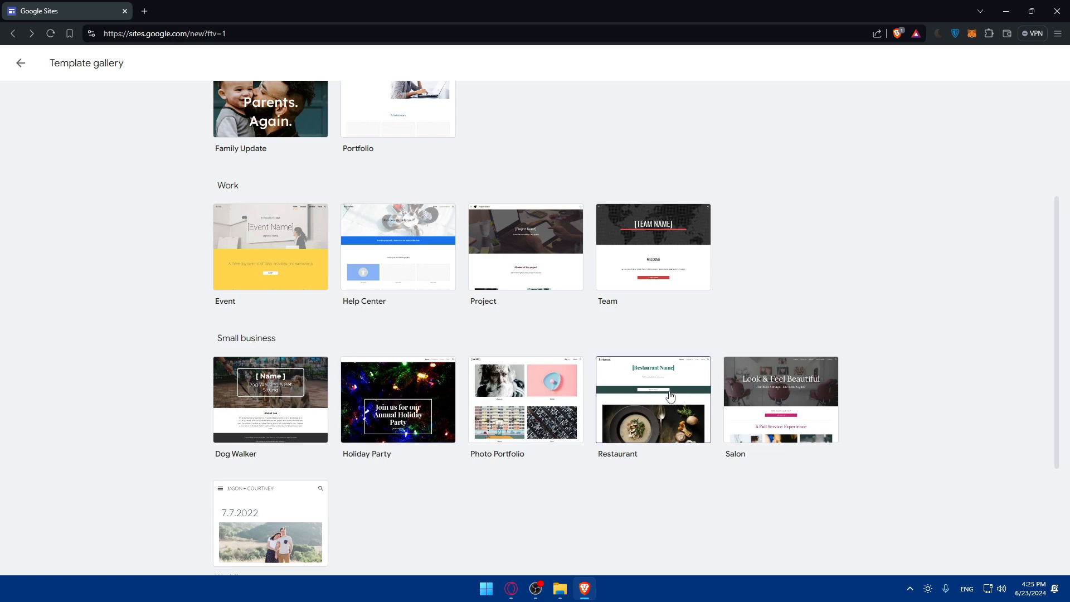
{"action": "left_click", "coordinate": [671, 394]}
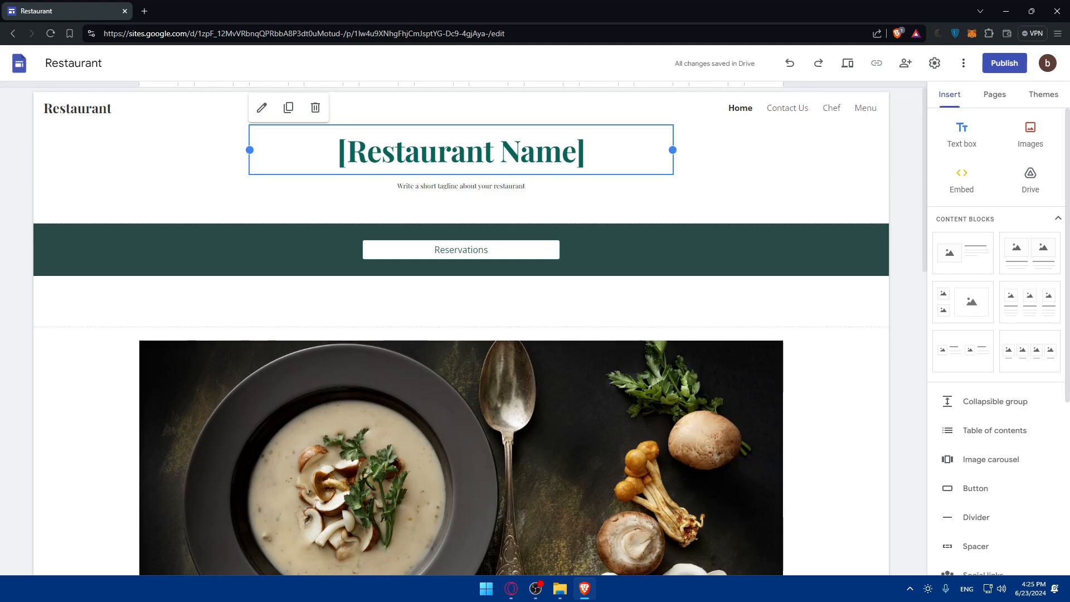
- Replace the restaurant name placeholder in the home page header with the title Omix
{"action": "scroll", "coordinate": [454, 258], "scroll_direction": "down", "scroll_amount": 10}
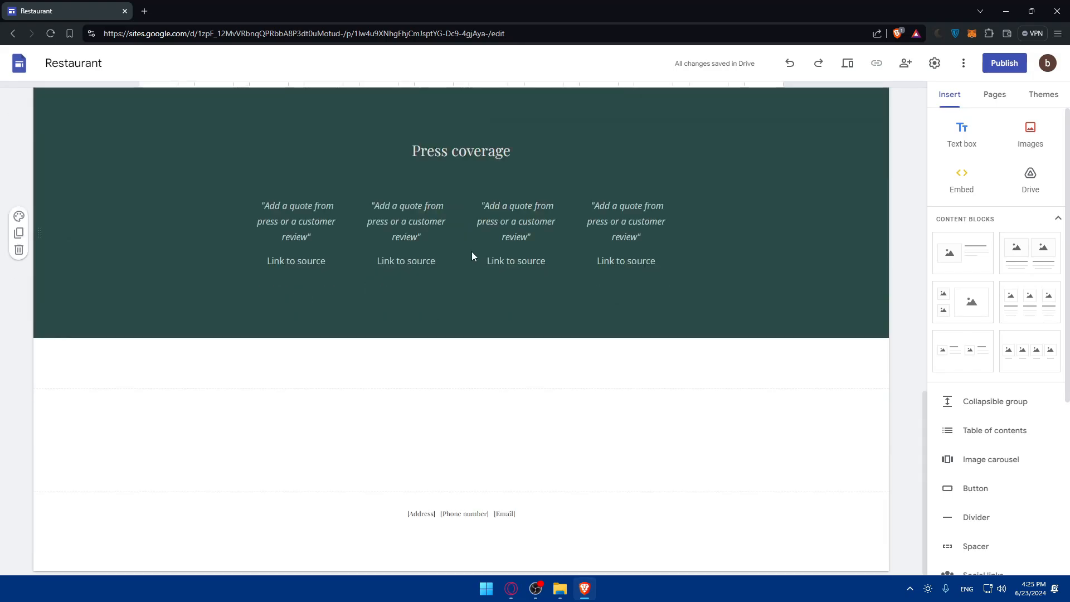
{"action": "scroll", "coordinate": [461, 246], "scroll_direction": "up", "scroll_amount": 10}
{"action": "left_click", "coordinate": [309, 157]}
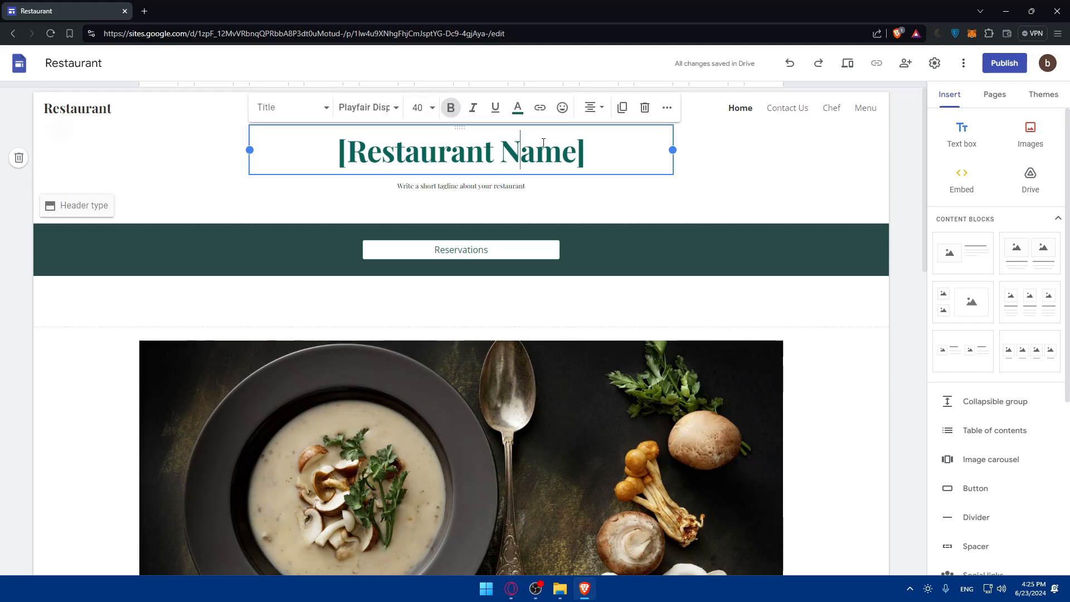
{"action": "key", "text": "ctrl+a"}
{"action": "type", "text": "Omix"}
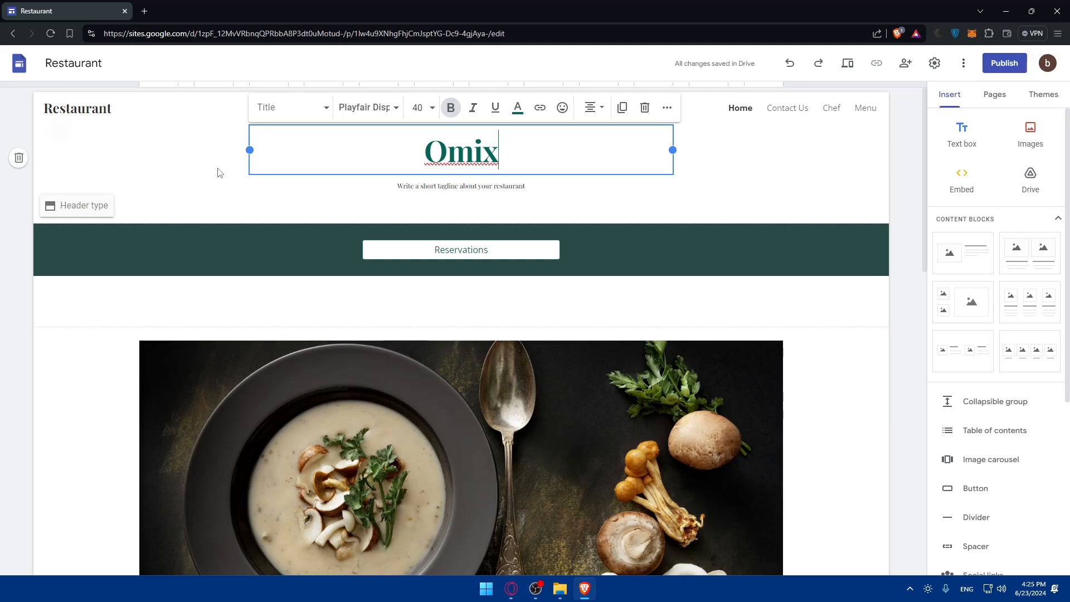
{"action": "left_click", "coordinate": [223, 147]}
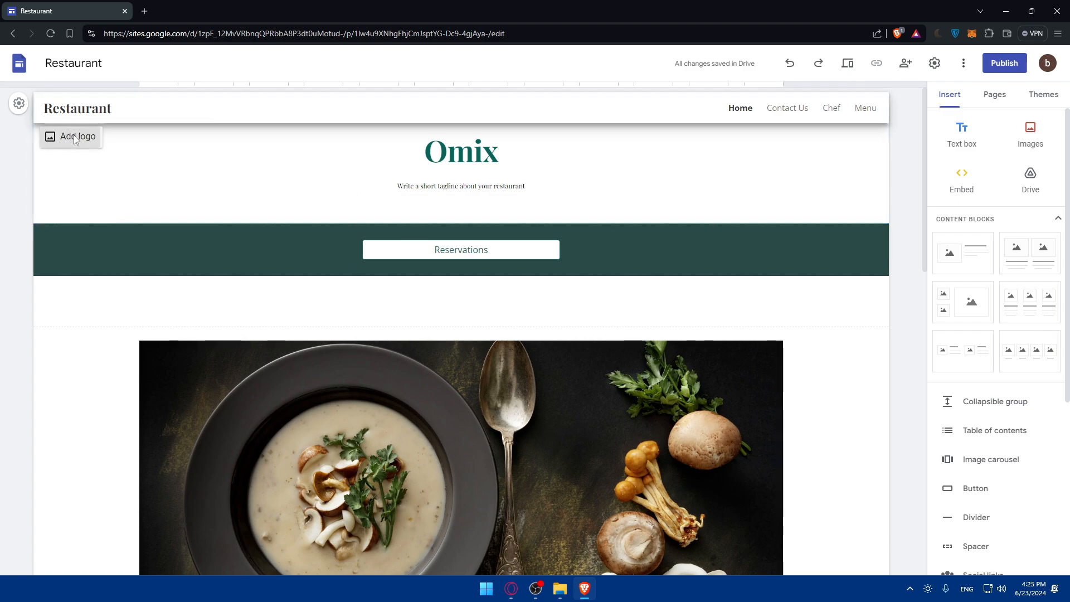
- Upload an image file as the site's logo in the brand images settings
{"action": "left_click", "coordinate": [69, 136]}
{"action": "left_click", "coordinate": [714, 206]}
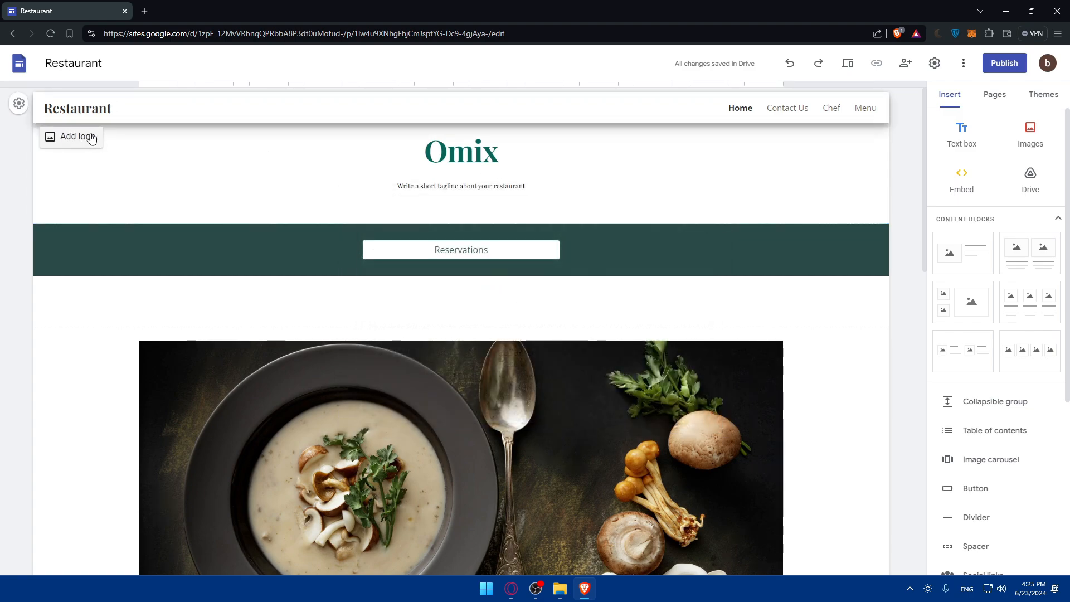
{"action": "left_click", "coordinate": [77, 137]}
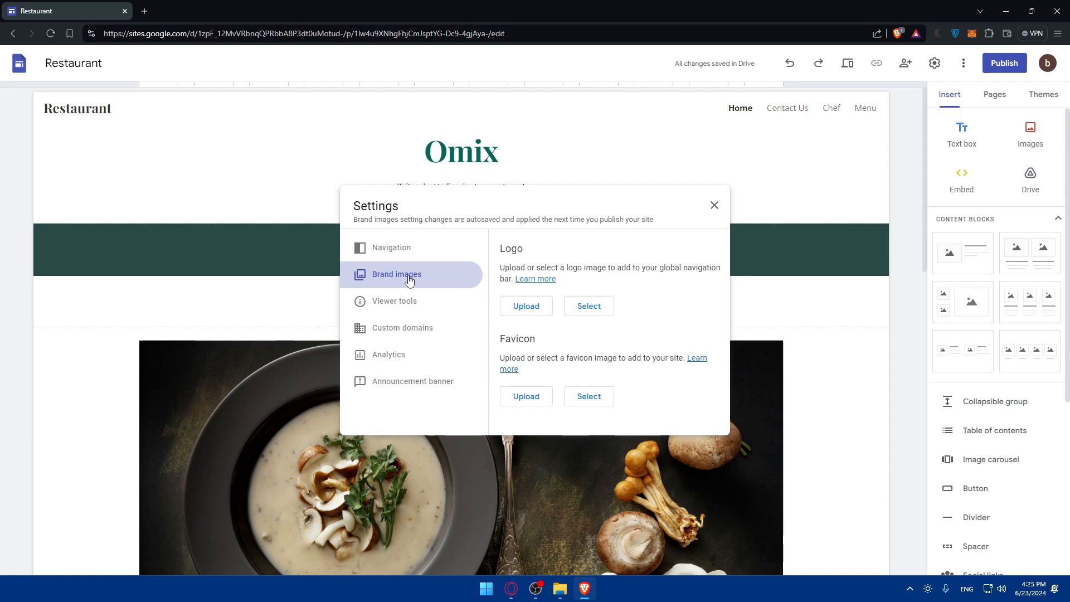
{"action": "left_click", "coordinate": [400, 253]}
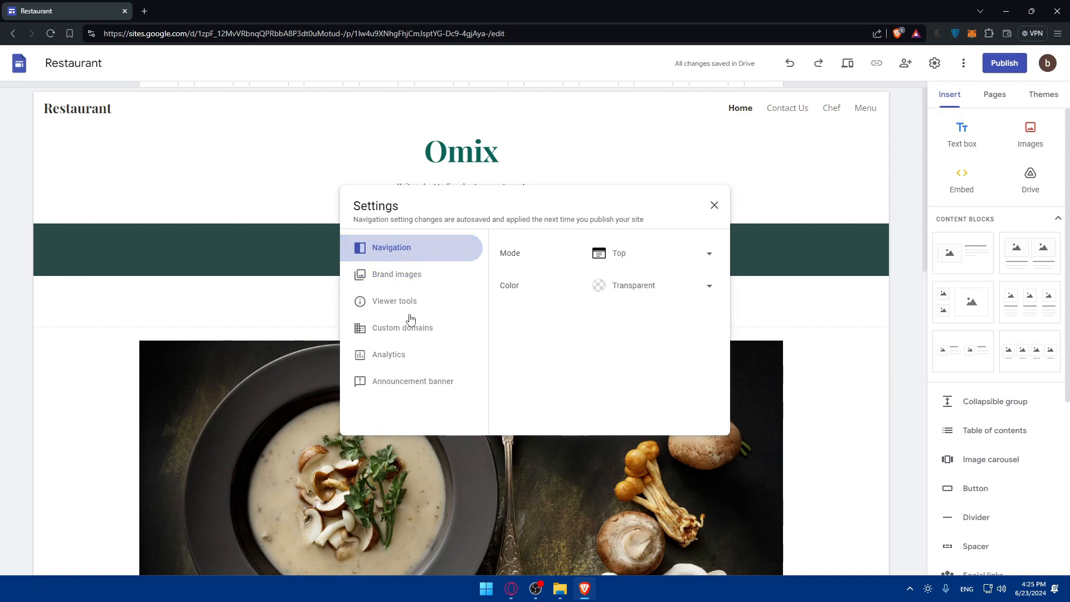
{"action": "left_click", "coordinate": [409, 279]}
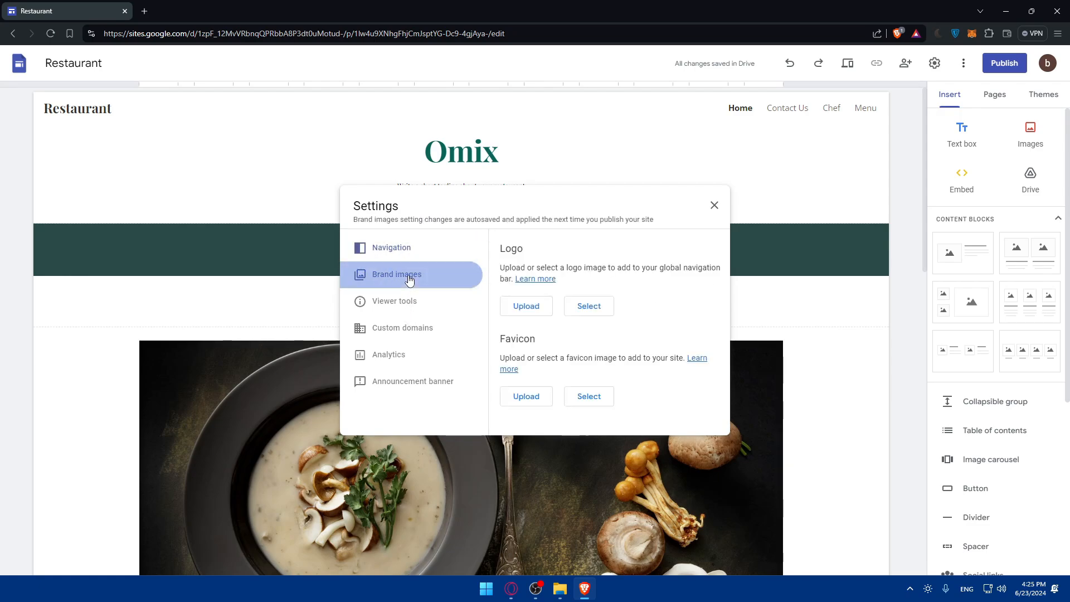
{"action": "left_click", "coordinate": [531, 311]}
{"action": "double_click", "coordinate": [138, 107]}
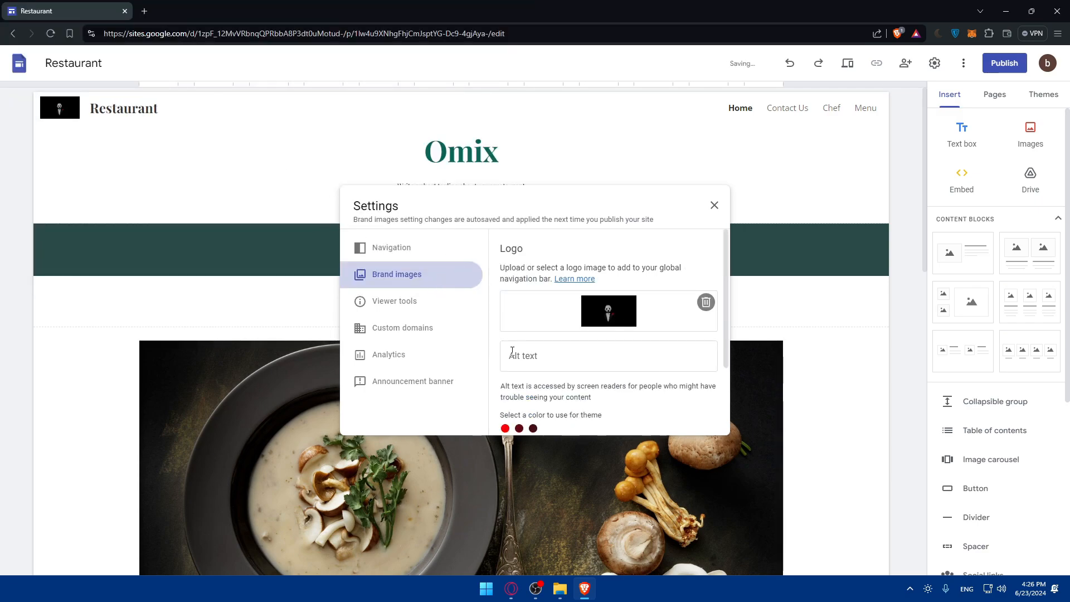
{"action": "left_click", "coordinate": [416, 283]}
{"action": "left_click", "coordinate": [401, 250]}
{"action": "left_click", "coordinate": [396, 275]}
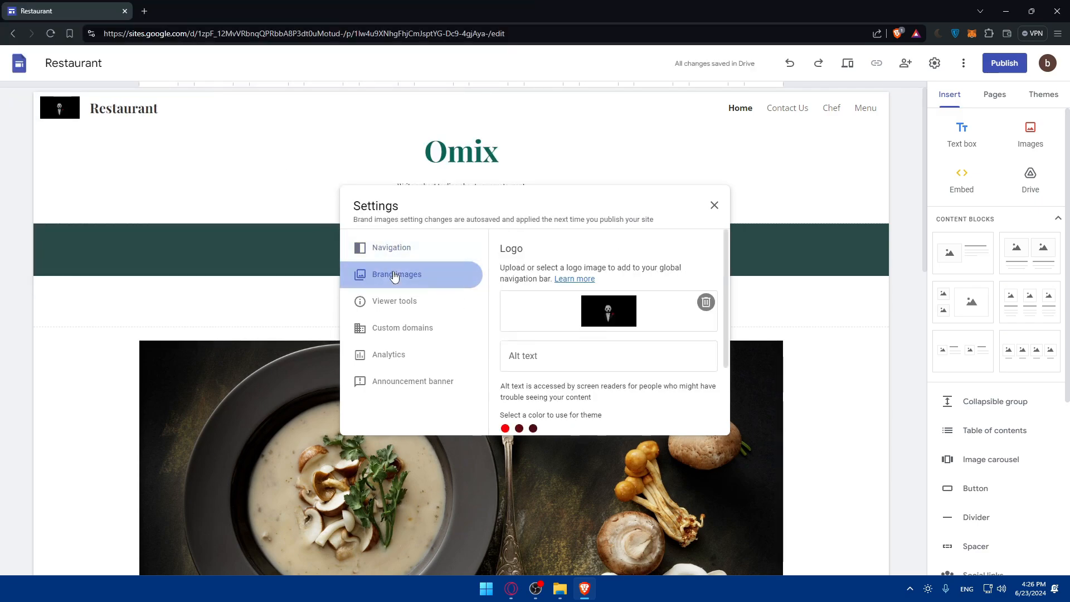
- Open google.com and Instagram in new tabs to examine how their favicons look, closing both tabs when done
{"action": "scroll", "coordinate": [597, 300], "scroll_direction": "down", "scroll_amount": 2}
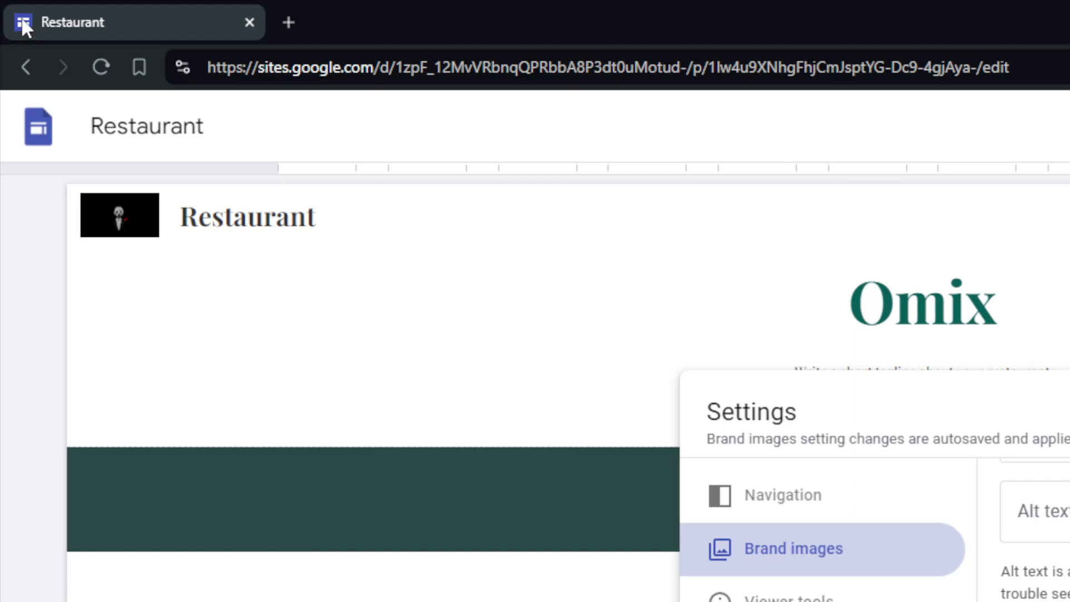
{"action": "left_click", "coordinate": [289, 22]}
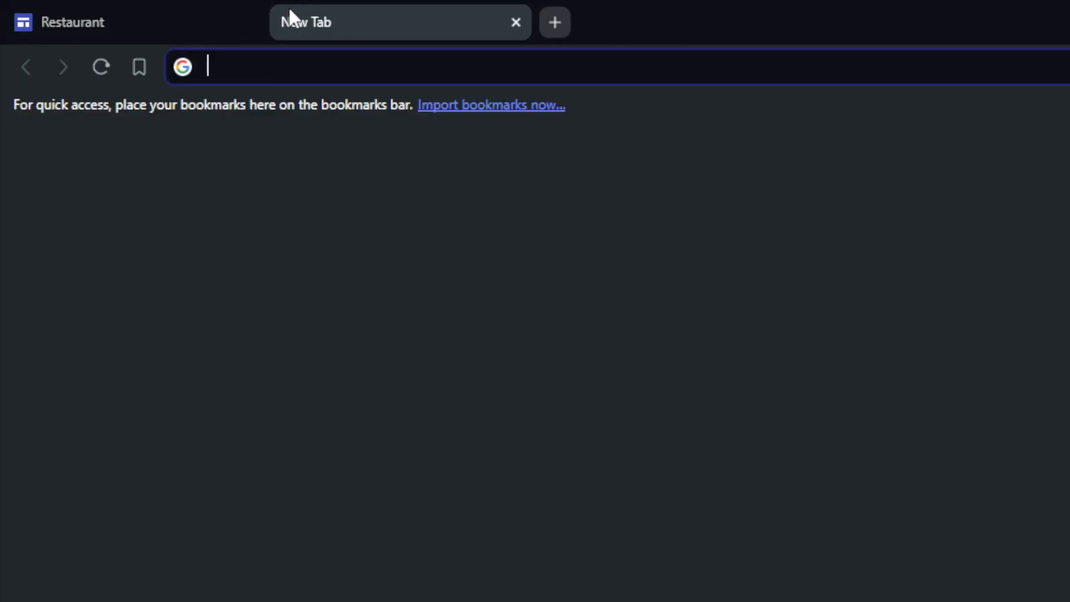
{"action": "type", "text": "google.com"}
{"action": "key", "text": "Return"}
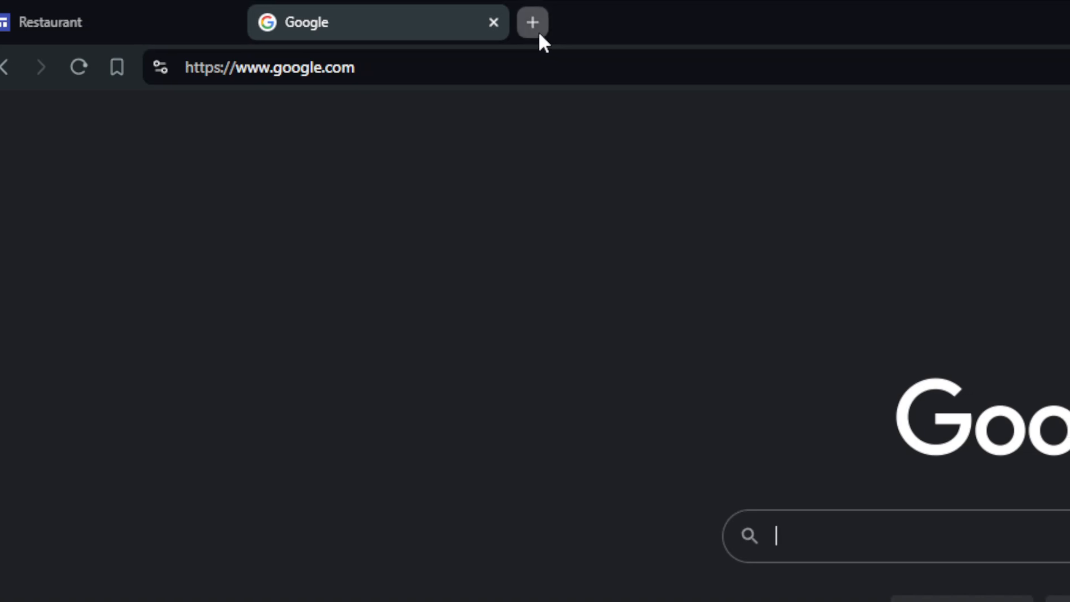
{"action": "left_click", "coordinate": [554, 25]}
{"action": "type", "text": "inst"}
{"action": "key", "text": "Return"}
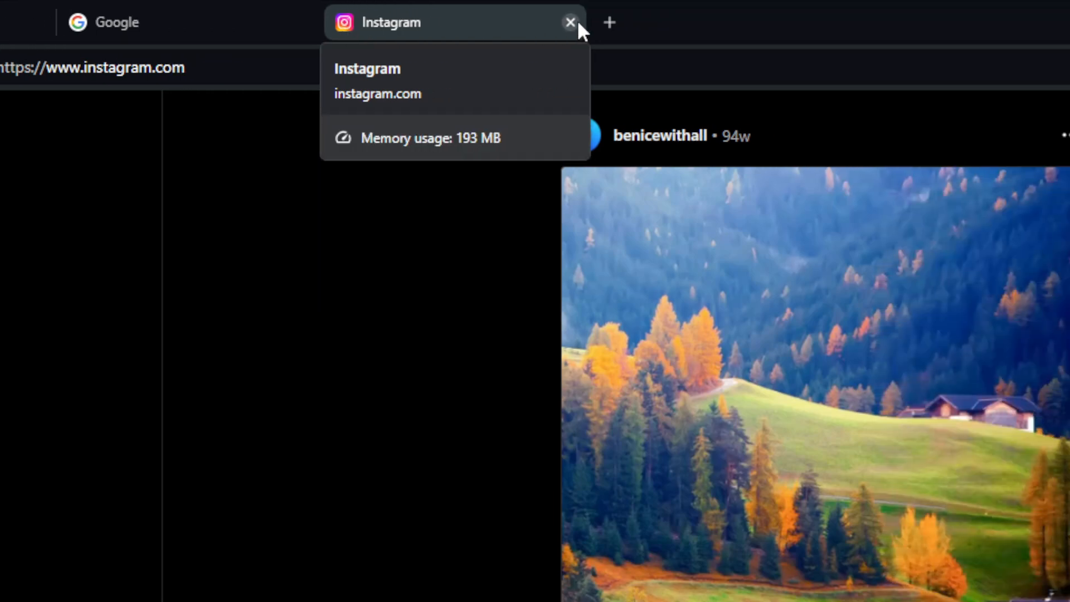
{"action": "left_click", "coordinate": [578, 22]}
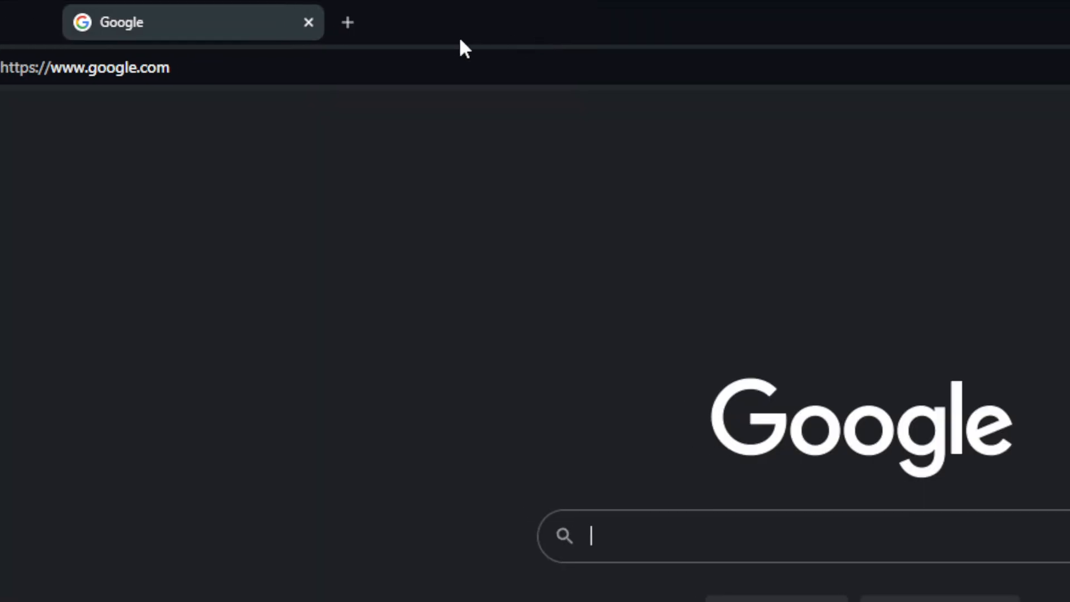
{"action": "left_click", "coordinate": [308, 22]}
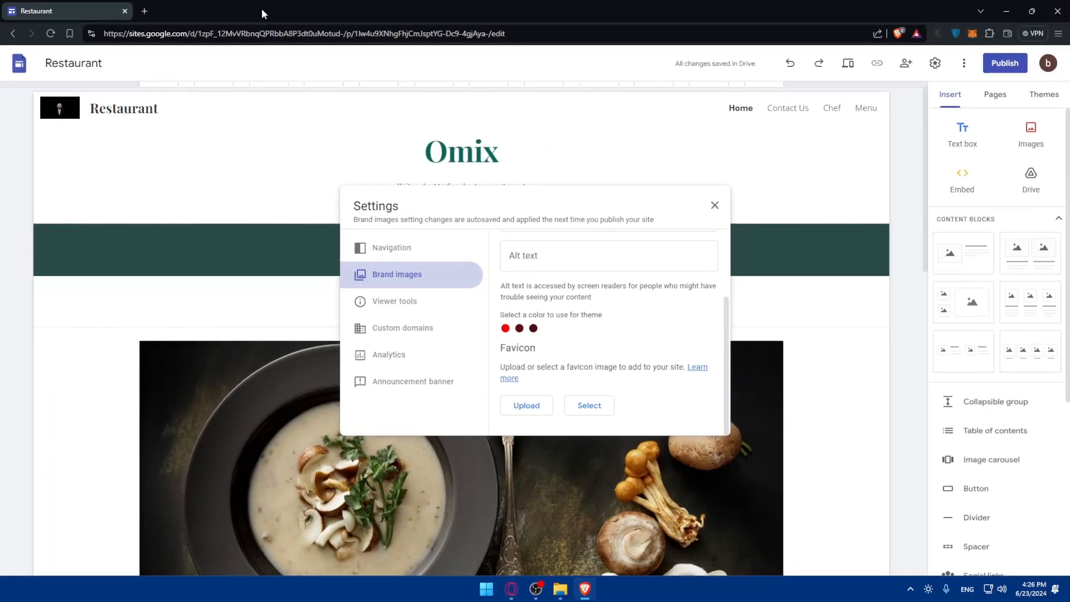
- Upload an image file as the site's favicon and apply the third logo-based color, dark maroon, to the theme
{"action": "left_click", "coordinate": [532, 407]}
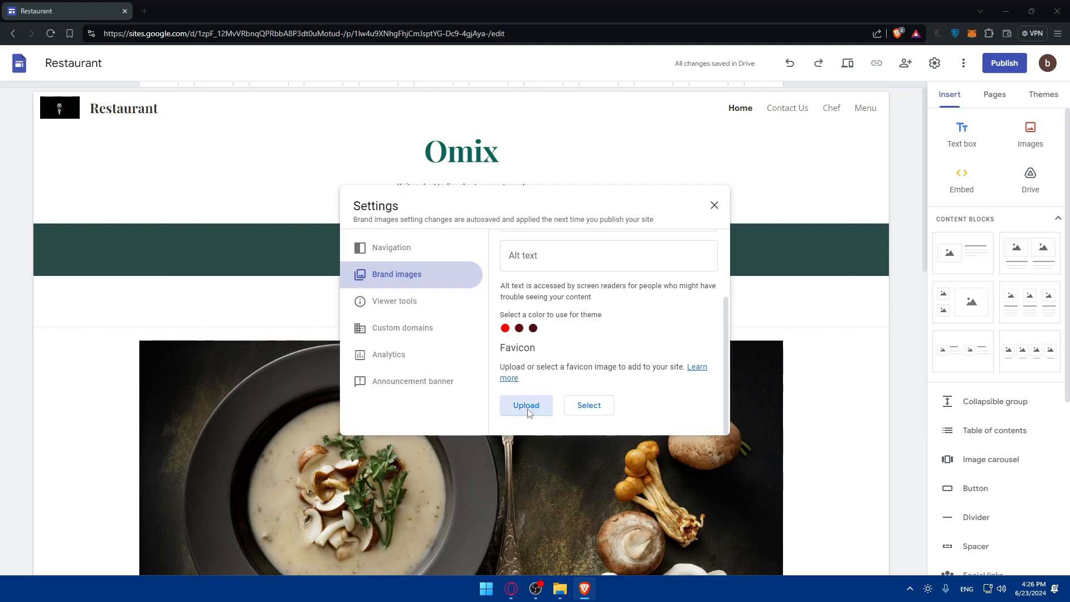
{"action": "double_click", "coordinate": [109, 118]}
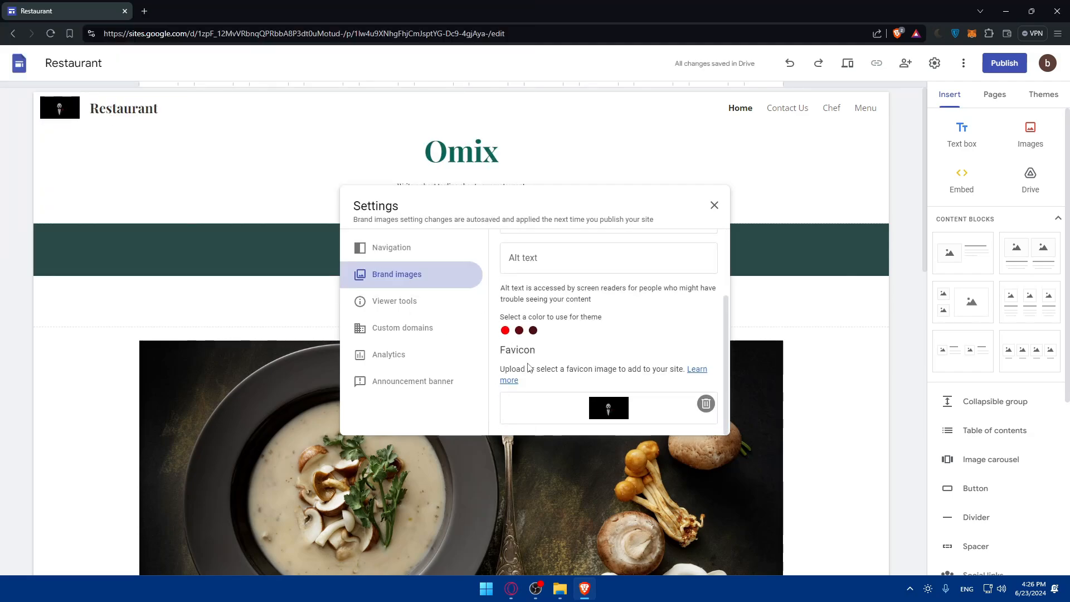
{"action": "left_click", "coordinate": [505, 330]}
{"action": "left_click", "coordinate": [534, 331]}
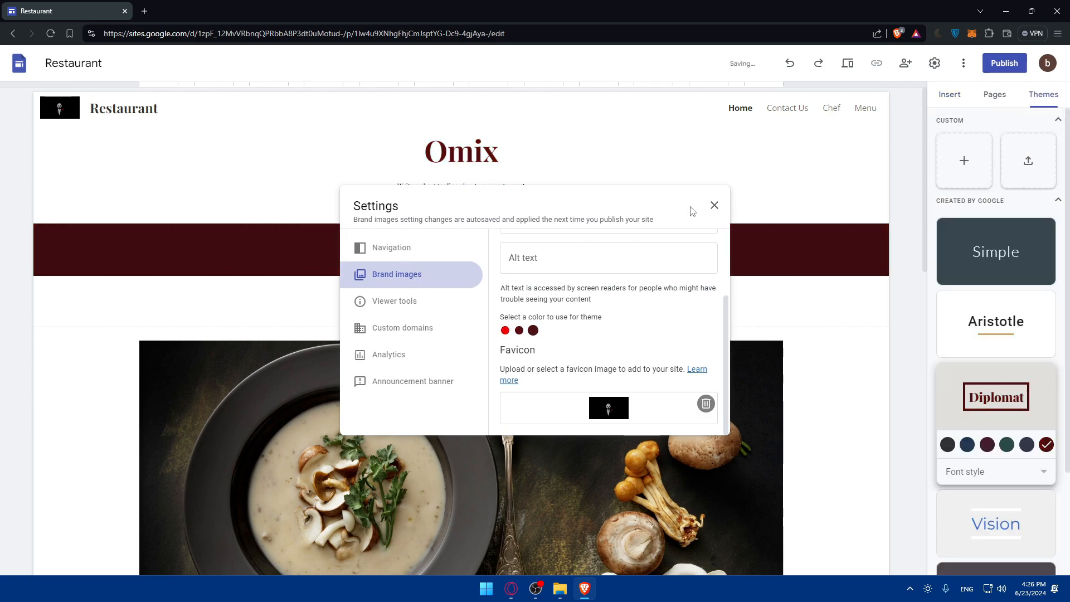
{"action": "left_click", "coordinate": [713, 205]}
- Try the Cover, Large banner and Title only header types on the home page header and settle on Banner
{"action": "left_click", "coordinate": [73, 206]}
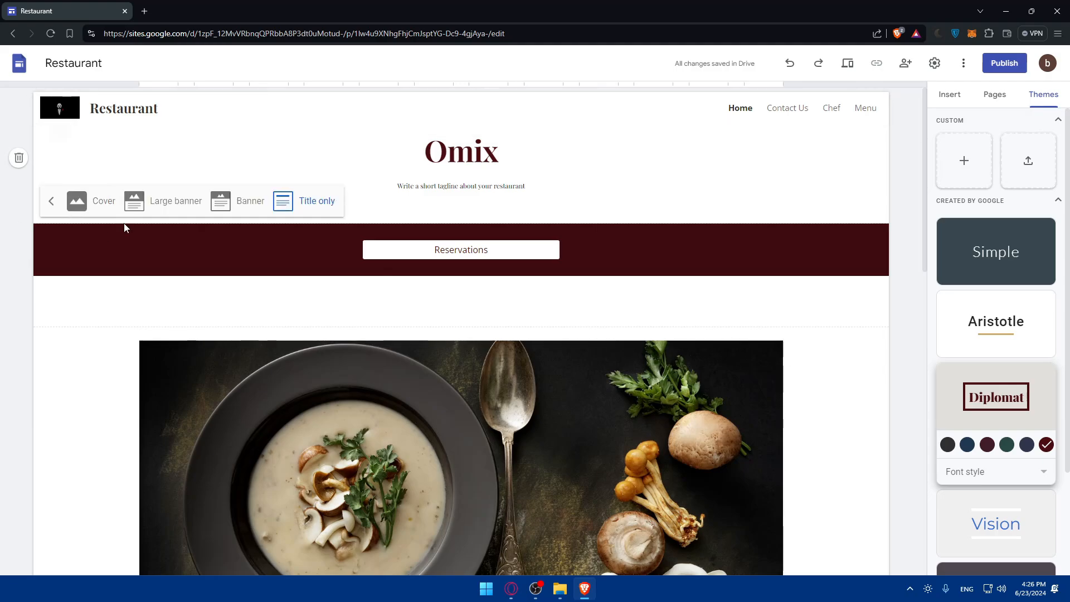
{"action": "left_click", "coordinate": [56, 212]}
{"action": "left_click", "coordinate": [78, 201]}
{"action": "scroll", "coordinate": [111, 277], "scroll_direction": "down", "scroll_amount": 5}
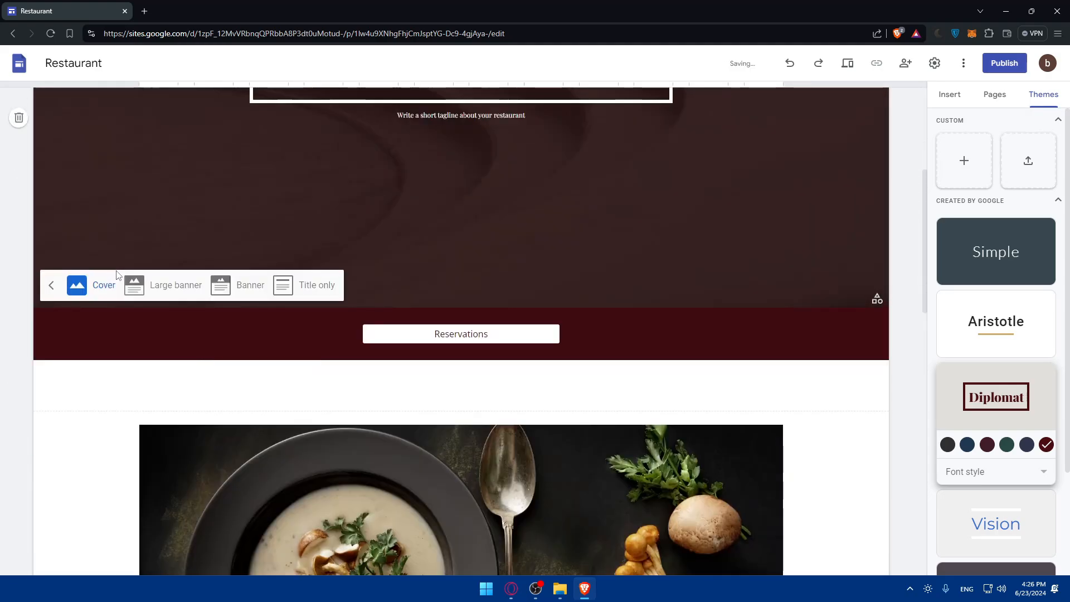
{"action": "scroll", "coordinate": [261, 278], "scroll_direction": "up", "scroll_amount": 1}
{"action": "left_click", "coordinate": [167, 312]}
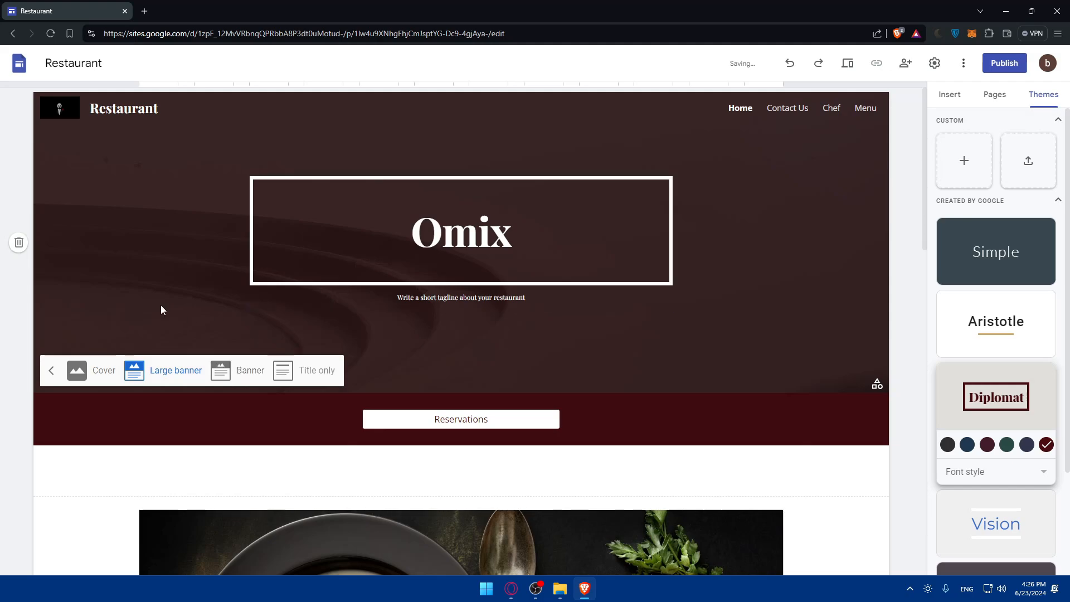
{"action": "left_click", "coordinate": [228, 370]}
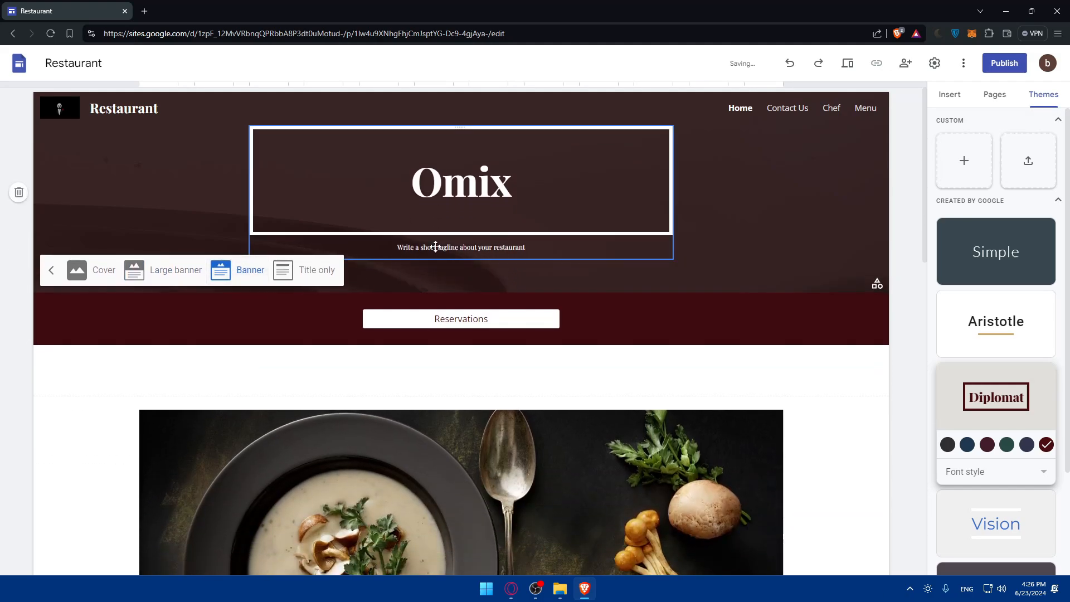
{"action": "left_click", "coordinate": [287, 270]}
{"action": "left_click", "coordinate": [229, 202]}
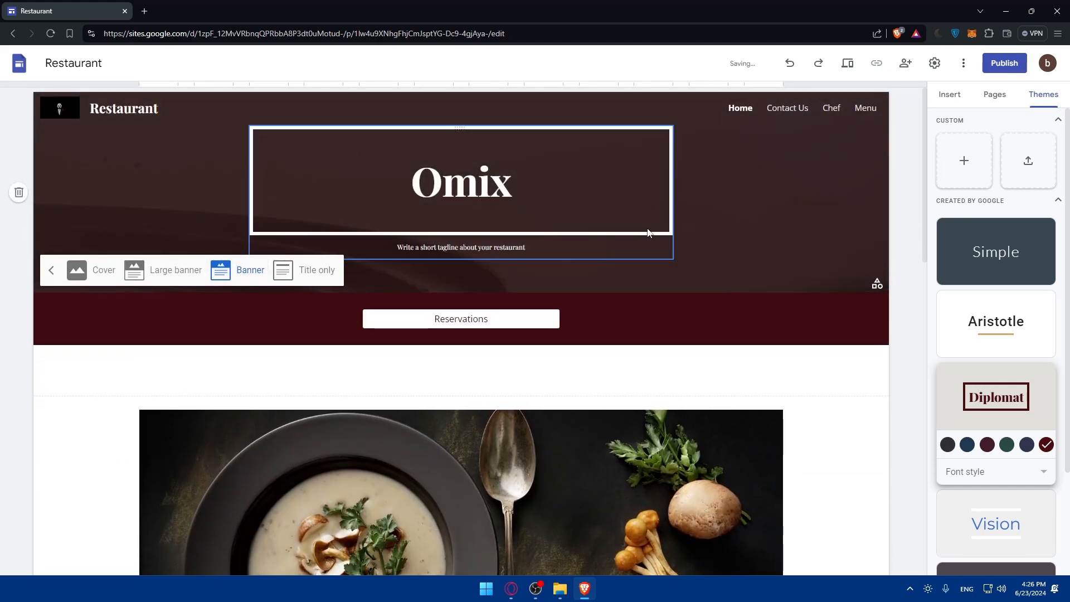
{"action": "left_click", "coordinate": [814, 392]}
{"action": "left_click", "coordinate": [843, 404]}
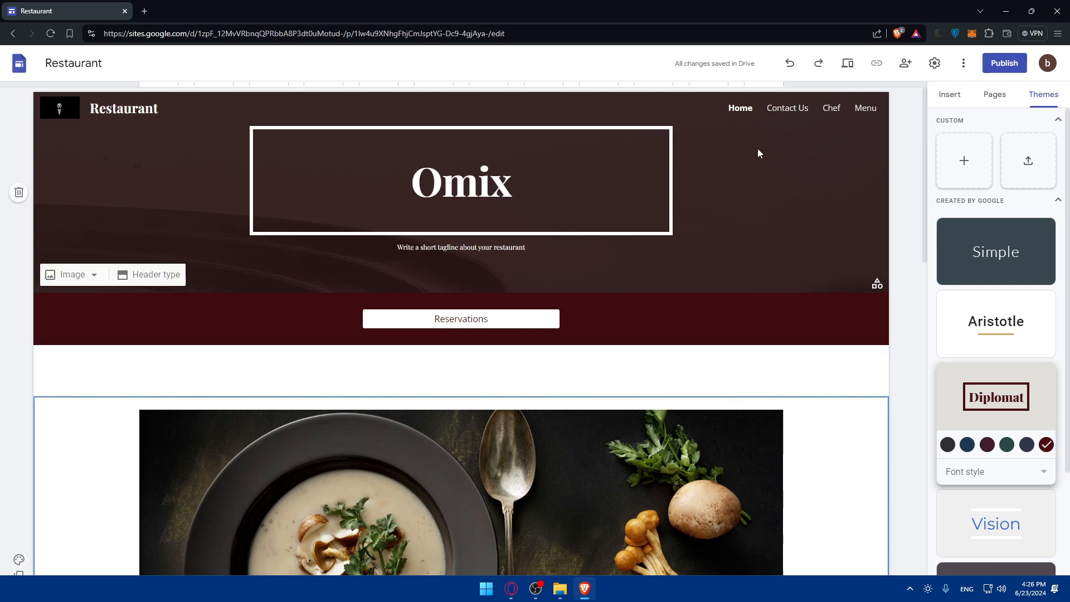
- Look through the Contact Us, Chef and Menu pages, then review the home page's content
{"action": "left_click", "coordinate": [783, 108]}
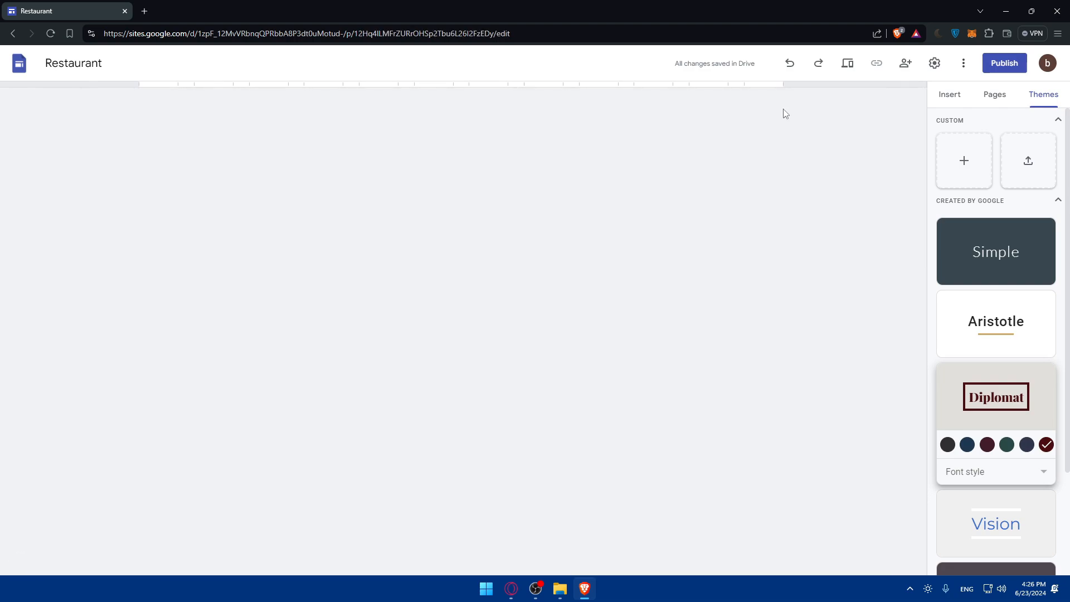
{"action": "left_click", "coordinate": [825, 111]}
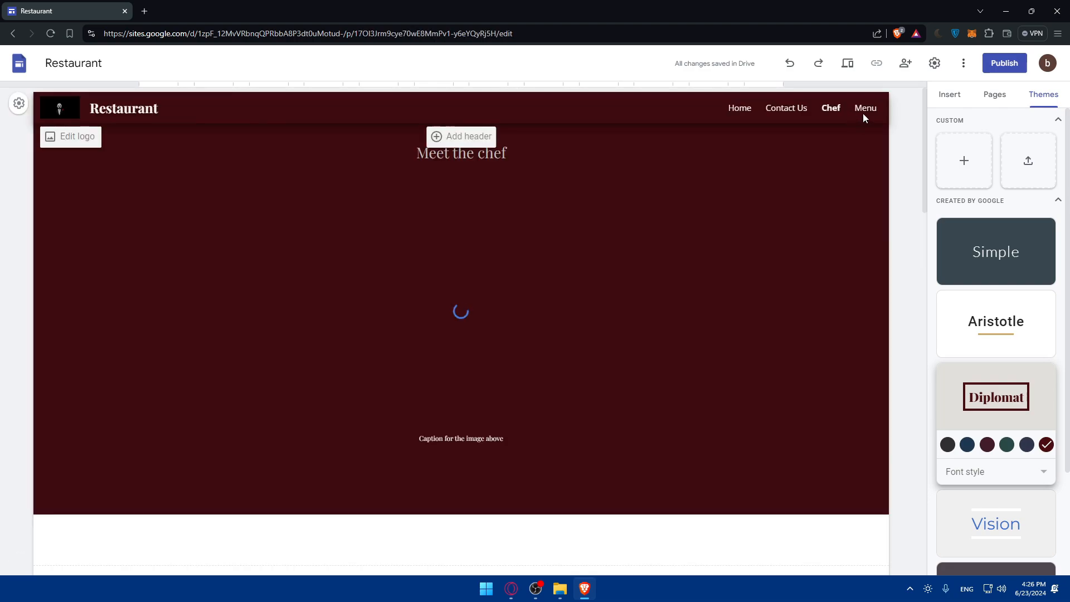
{"action": "left_click", "coordinate": [864, 109]}
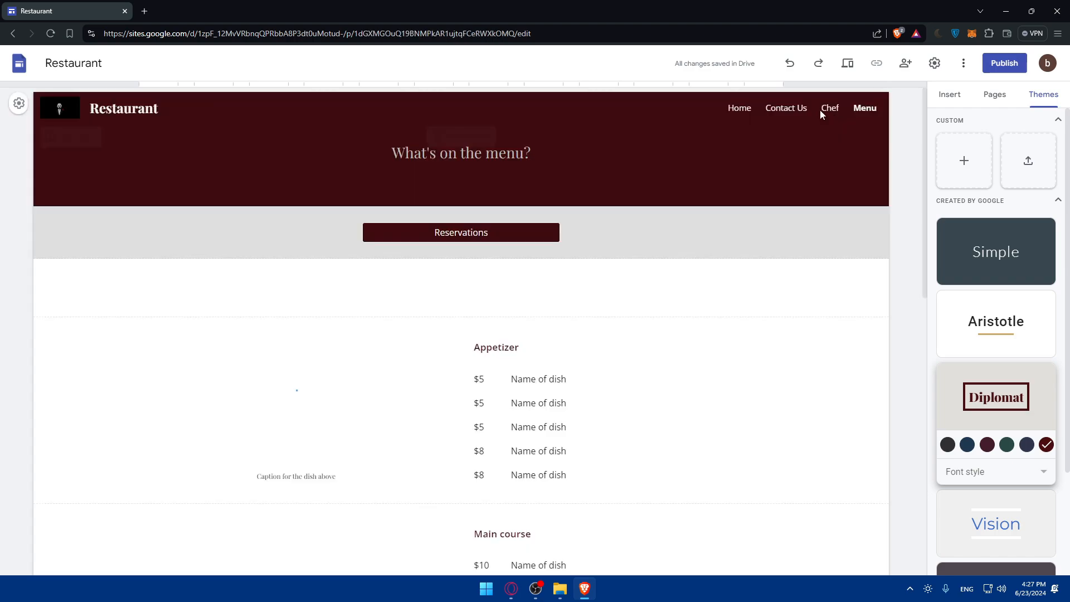
{"action": "scroll", "coordinate": [749, 156], "scroll_direction": "down", "scroll_amount": 2}
{"action": "scroll", "coordinate": [752, 138], "scroll_direction": "up", "scroll_amount": 2}
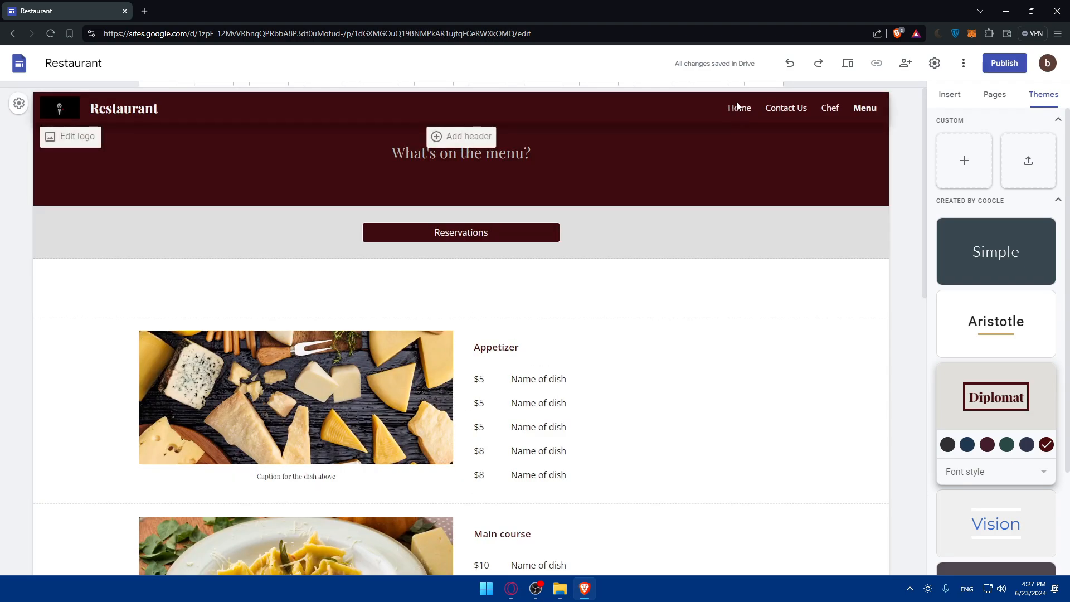
{"action": "left_click", "coordinate": [740, 108]}
{"action": "scroll", "coordinate": [594, 295], "scroll_direction": "down", "scroll_amount": 3}
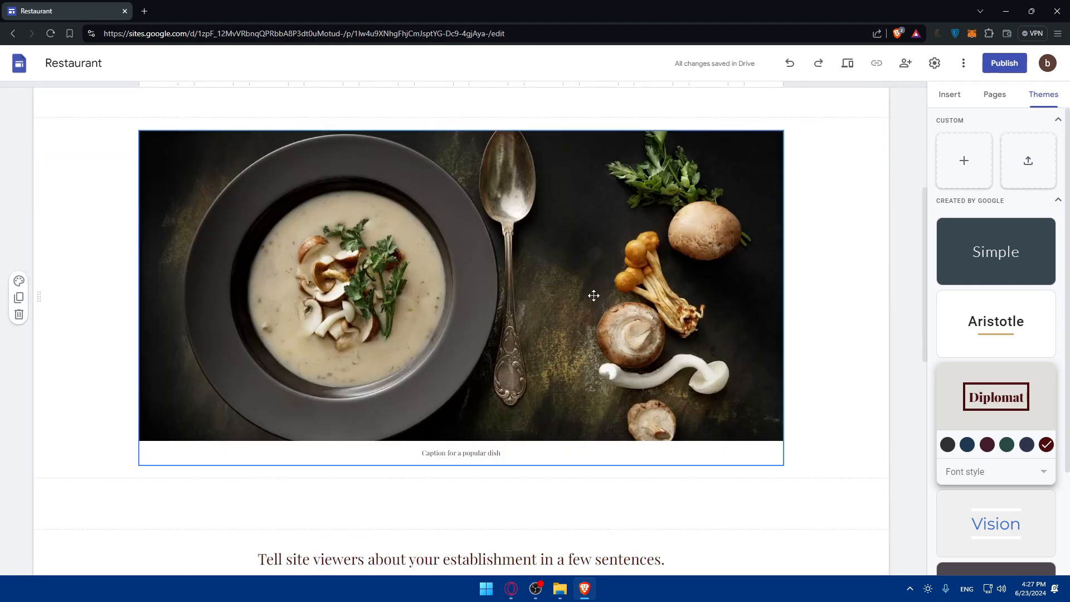
{"action": "scroll", "coordinate": [595, 296], "scroll_direction": "up", "scroll_amount": 2}
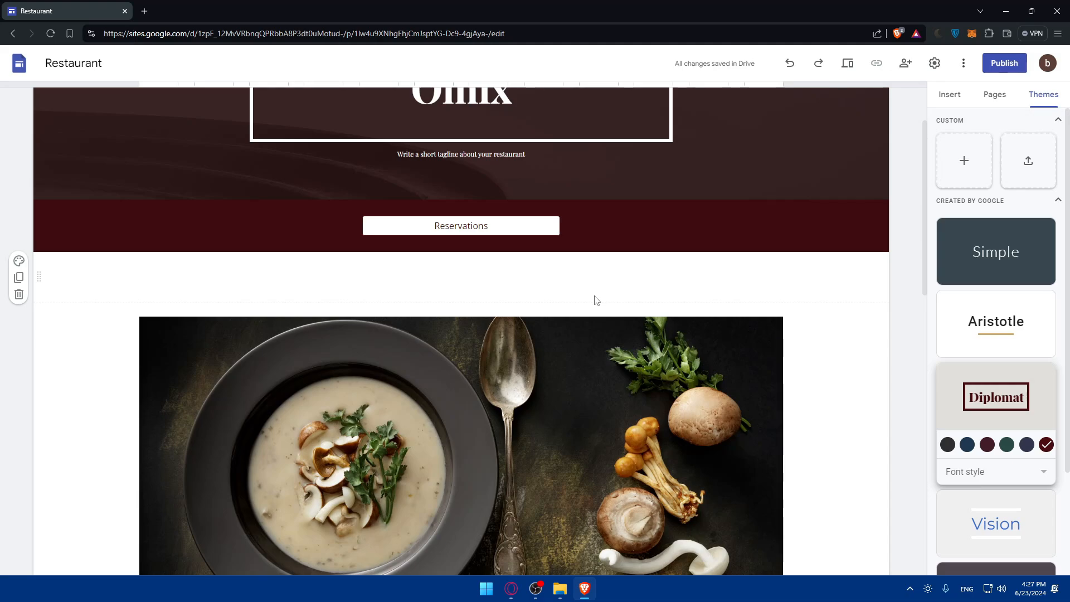
- Try the Outlined style on the home page's Reservations button and return it to Filled
{"action": "left_click", "coordinate": [489, 228]}
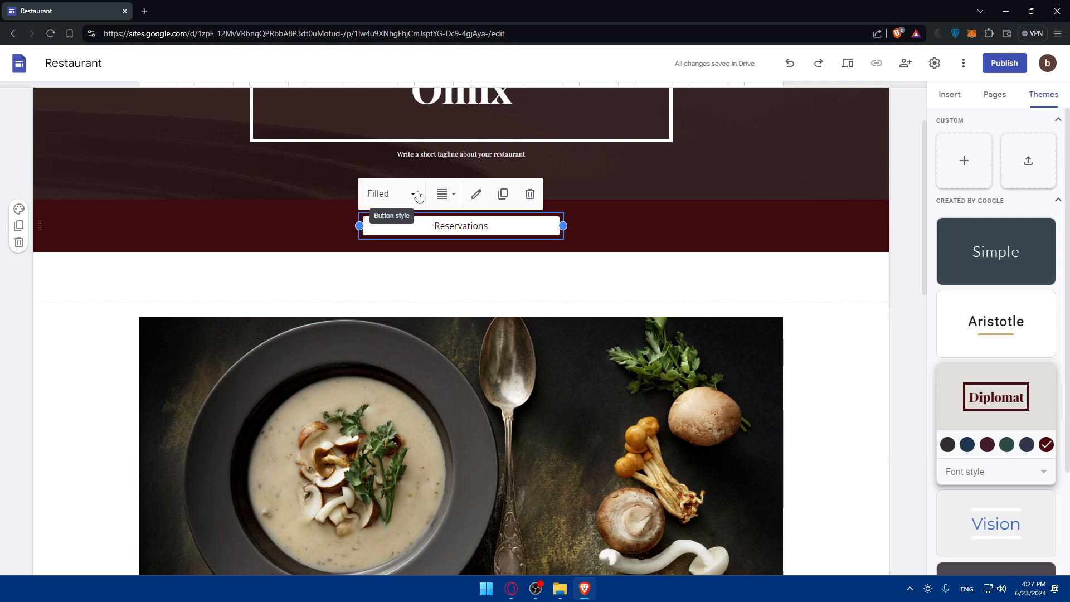
{"action": "scroll", "coordinate": [416, 198], "scroll_direction": "up", "scroll_amount": 2}
{"action": "left_click", "coordinate": [398, 297]}
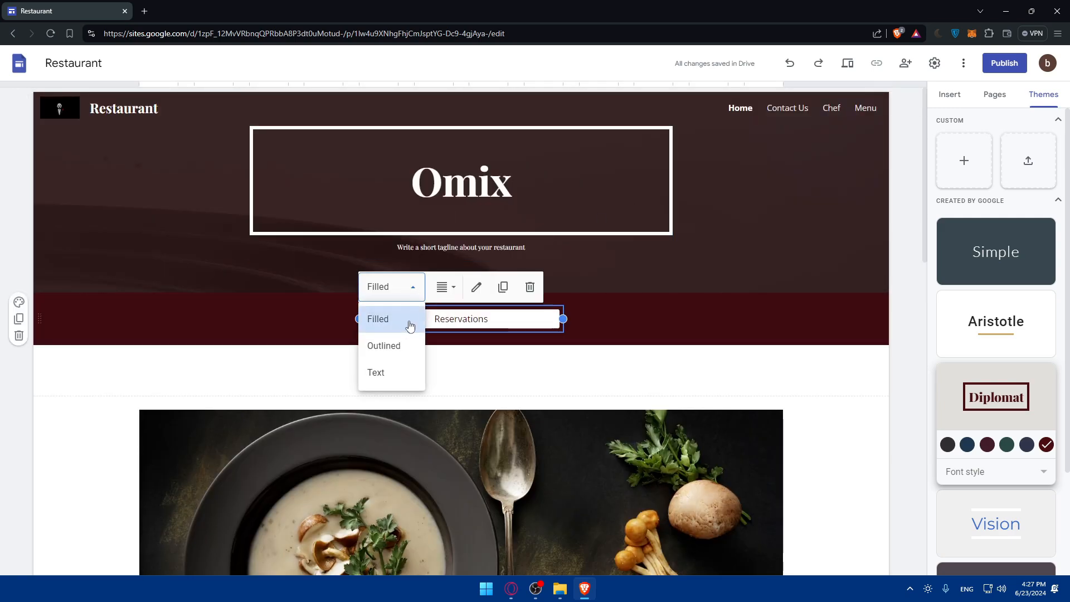
{"action": "left_click", "coordinate": [396, 344]}
{"action": "left_click", "coordinate": [402, 289]}
{"action": "left_click", "coordinate": [413, 316]}
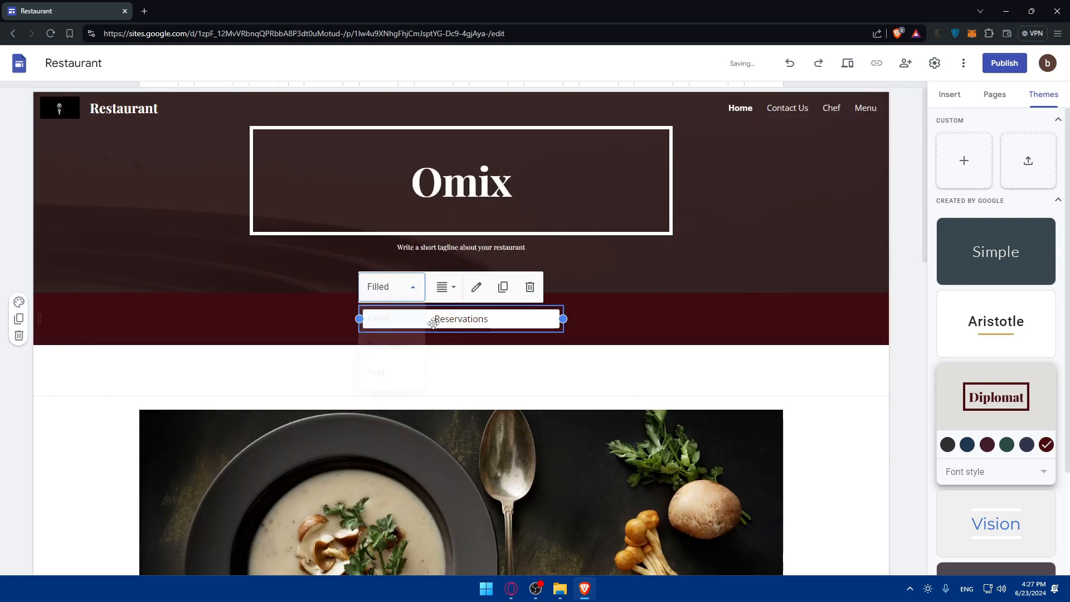
{"action": "left_click", "coordinate": [408, 287]}
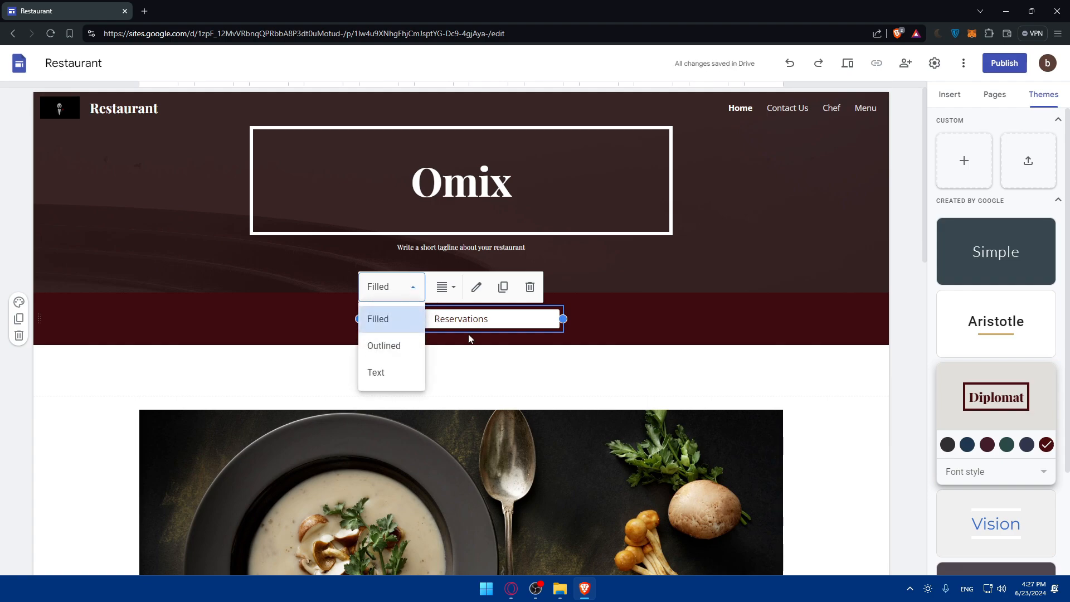
- Center-align the Reservations button below the home page header
{"action": "left_click", "coordinate": [449, 286]}
{"action": "left_click", "coordinate": [448, 287]}
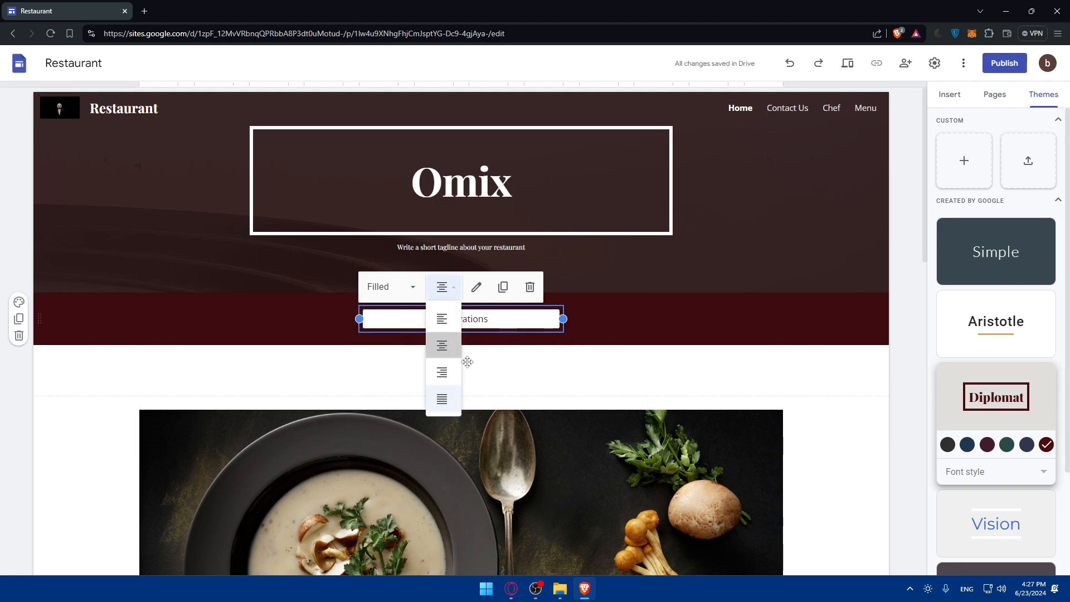
{"action": "left_click", "coordinate": [442, 345]}
{"action": "left_click", "coordinate": [446, 288]}
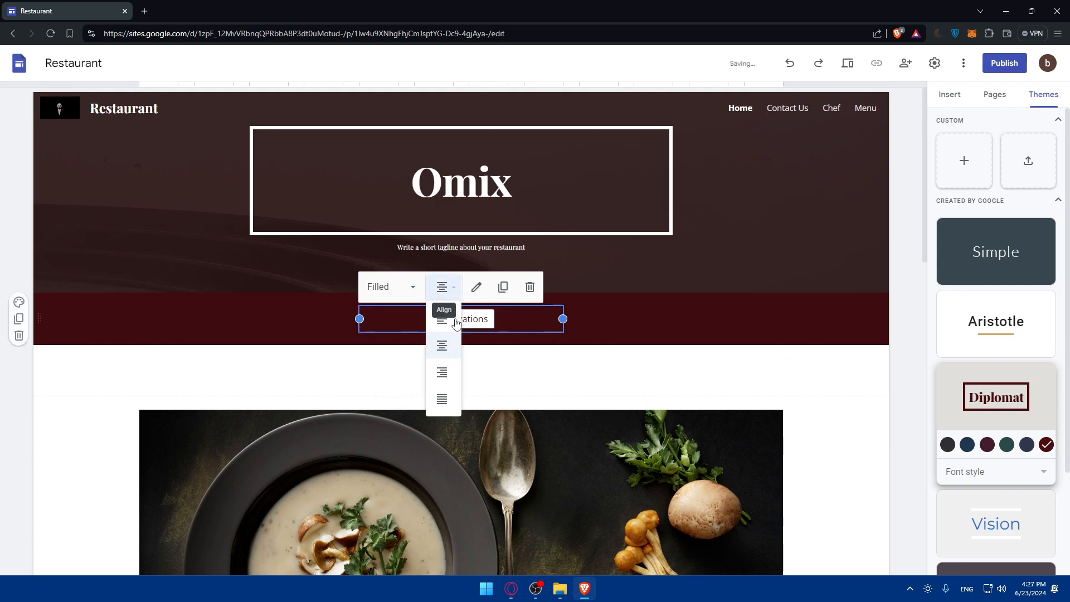
{"action": "left_click", "coordinate": [676, 334]}
{"action": "left_click", "coordinate": [440, 322]}
- Compare the Outlined and Text styles on the centered Reservations button and restore the Filled style
{"action": "left_click", "coordinate": [390, 286]}
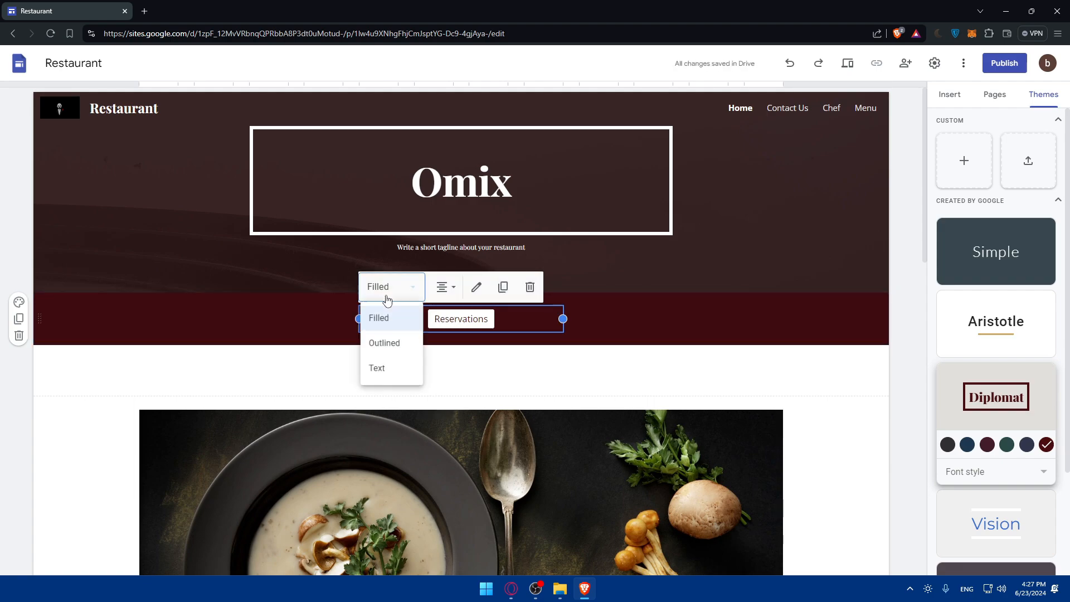
{"action": "left_click", "coordinate": [383, 345]}
{"action": "left_click", "coordinate": [393, 286]}
{"action": "left_click", "coordinate": [395, 382]}
{"action": "left_click", "coordinate": [383, 288]}
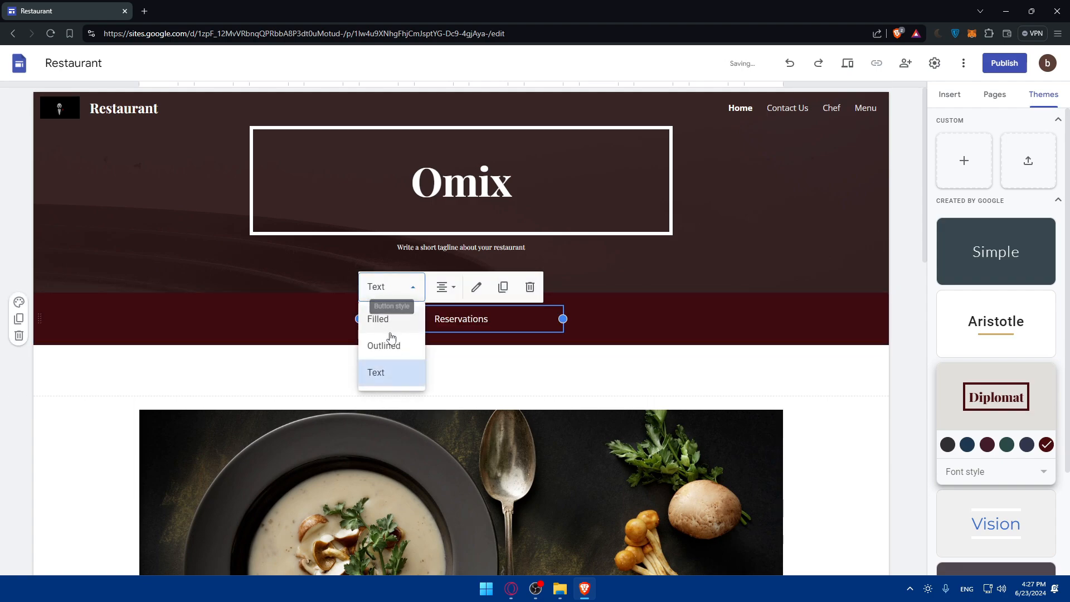
{"action": "left_click", "coordinate": [385, 346]}
{"action": "left_click", "coordinate": [392, 288]}
{"action": "left_click", "coordinate": [384, 318]}
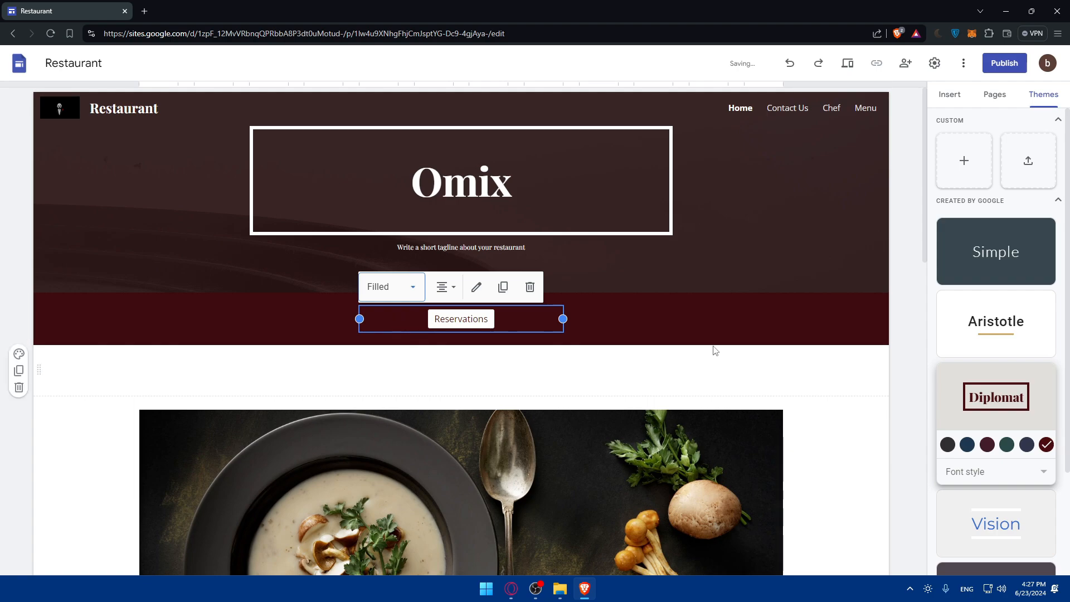
- Replace the placeholder tagline under the Omix title with "Eat Here And Leave Happy"
{"action": "left_click", "coordinate": [648, 214]}
{"action": "left_click", "coordinate": [549, 253]}
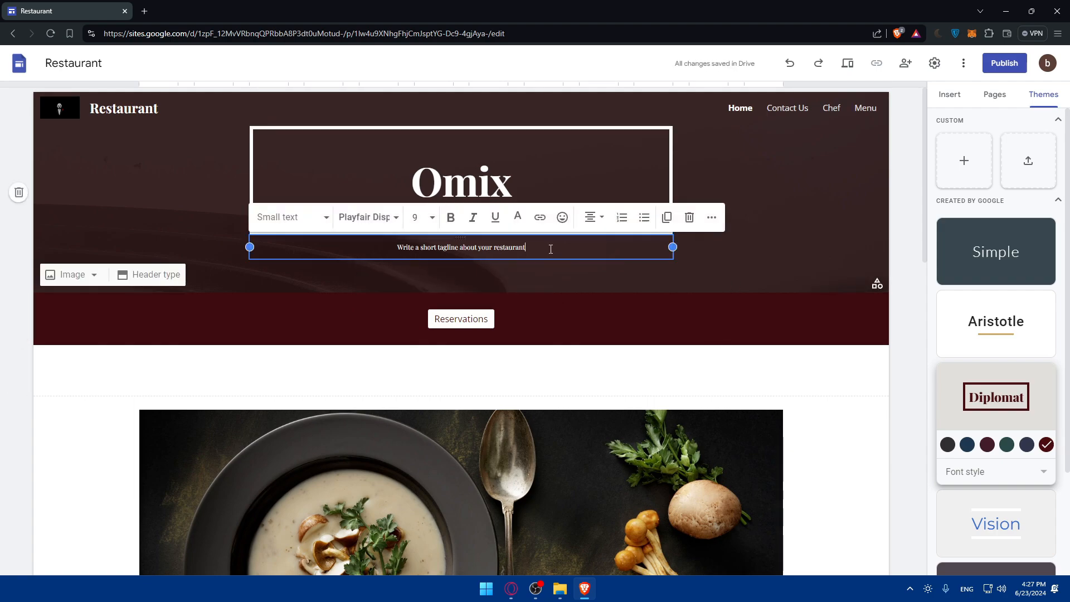
{"action": "left_click_drag", "start_coordinate": [544, 250], "coordinate": [391, 252]}
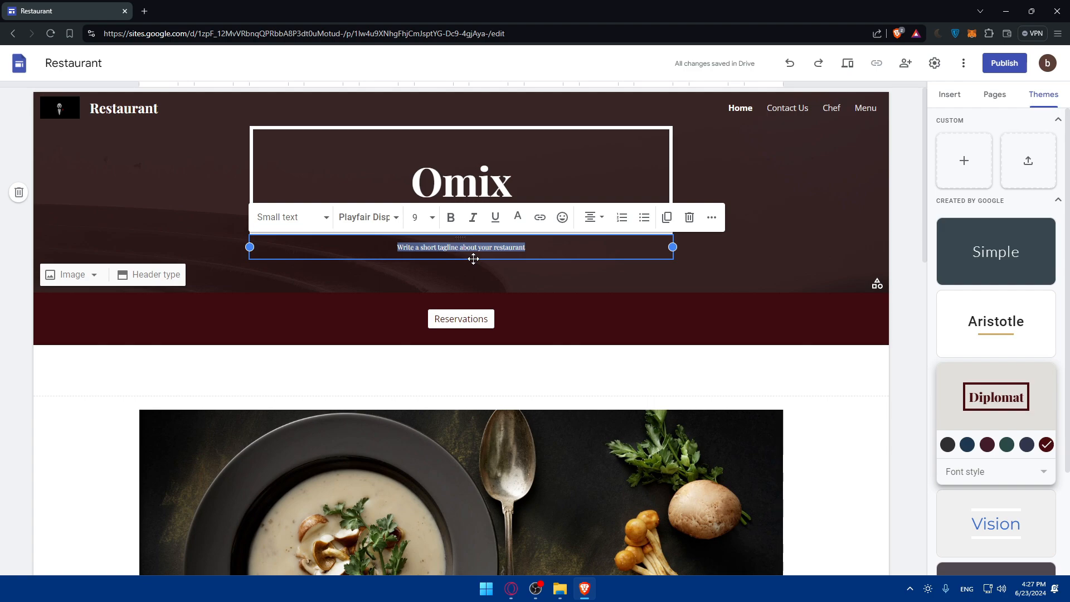
{"action": "type", "text": "EA"}
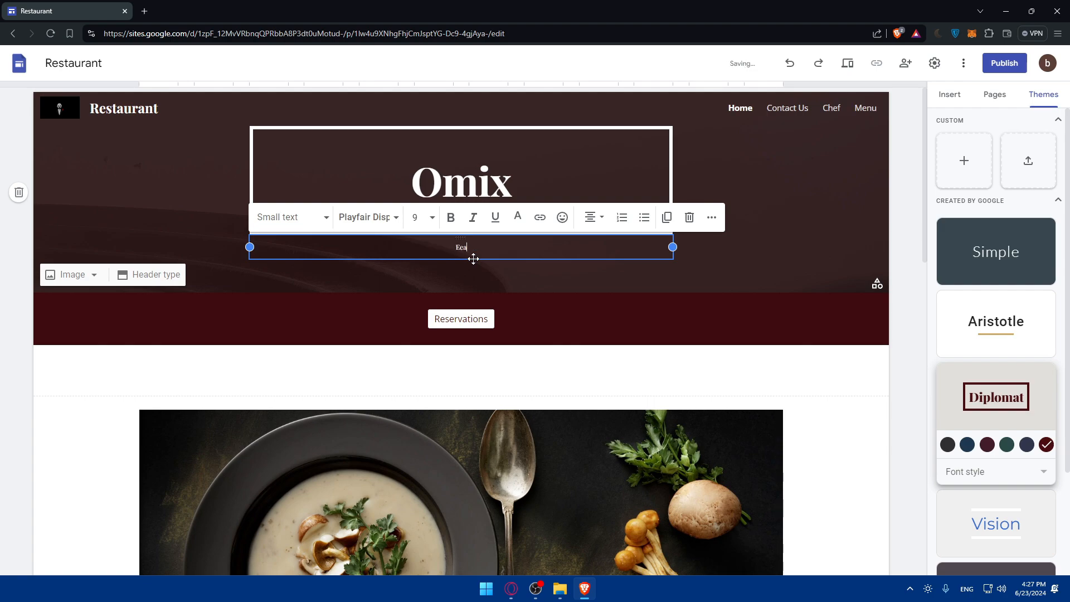
{"action": "type", "text": "at Here And Leave Happy"}
{"action": "left_click", "coordinate": [833, 151]}
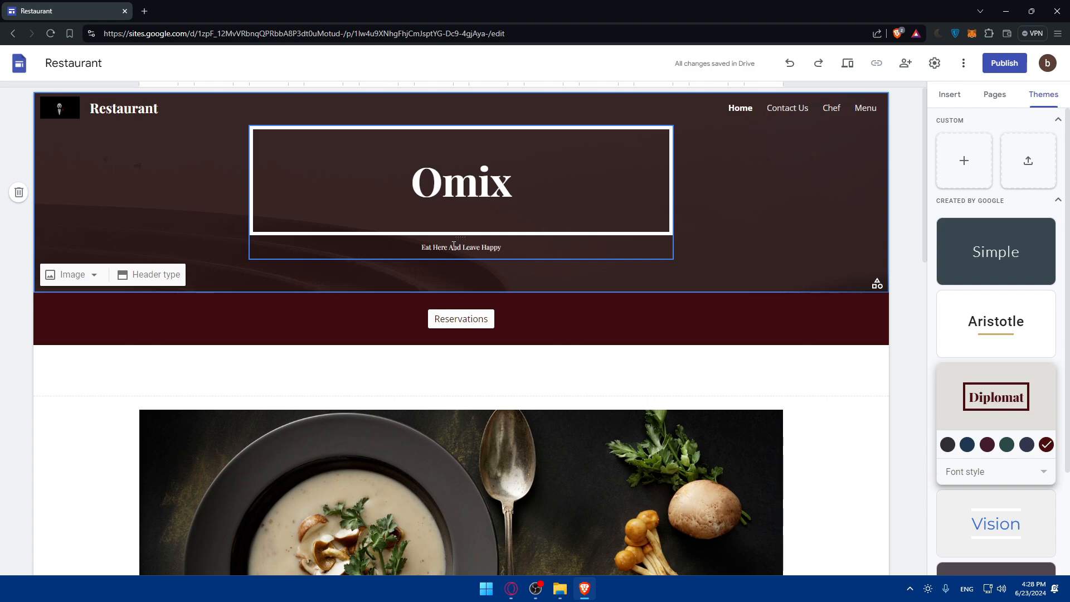
- Replace the tagline under the Omix title with "Good Food And Happy Smile"
{"action": "left_click", "coordinate": [365, 257]}
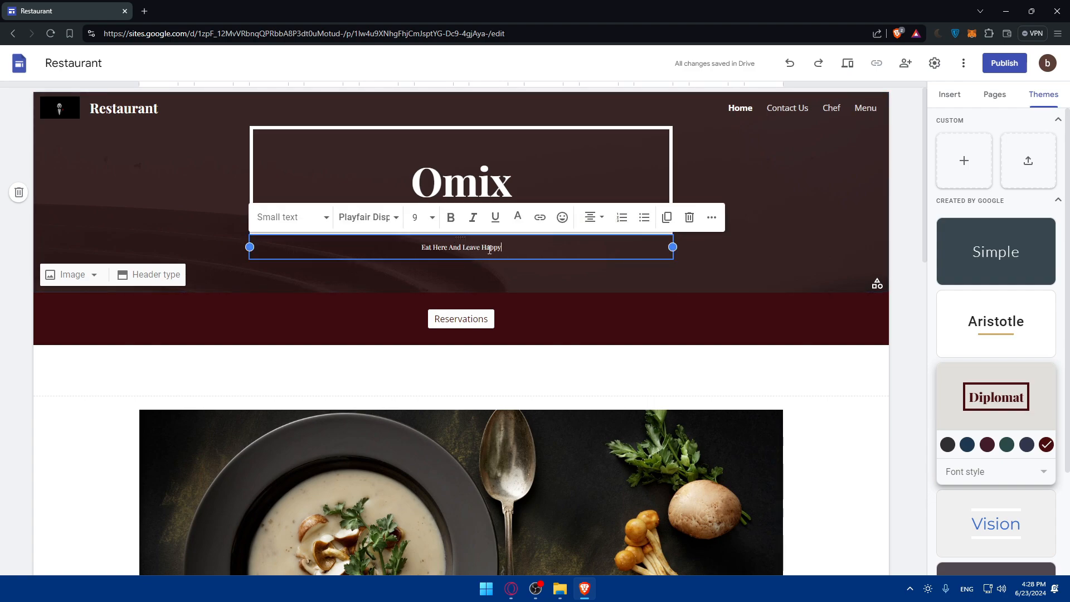
{"action": "key", "text": "ctrl+a"}
{"action": "type", "text": "G"}
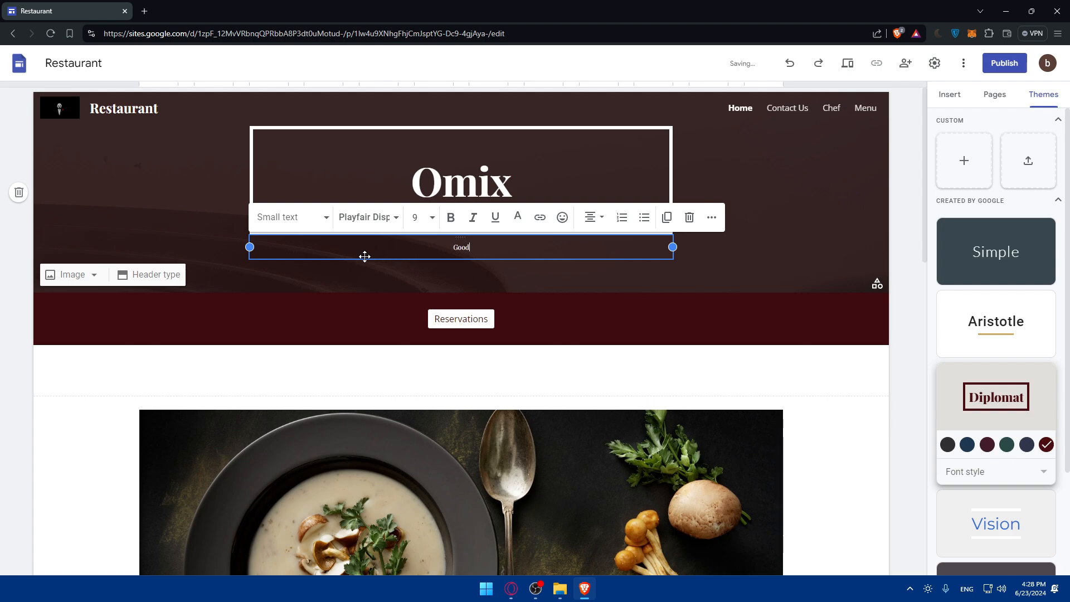
{"action": "type", "text": "ood Food And Happy Smile"}
{"action": "left_click", "coordinate": [780, 167]}
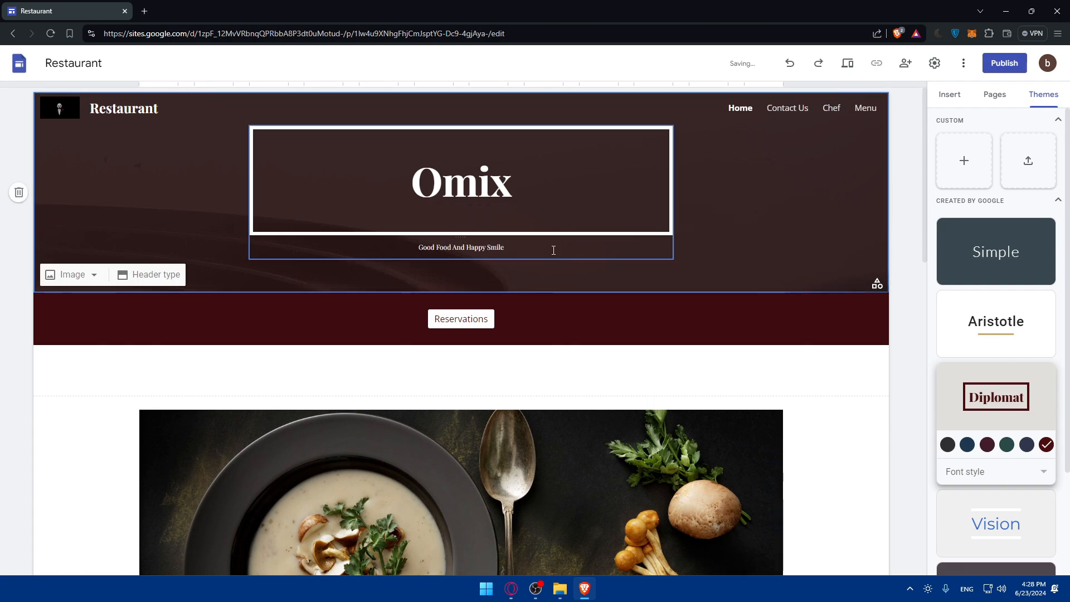
{"action": "scroll", "coordinate": [437, 260], "scroll_direction": "down", "scroll_amount": 2}
{"action": "scroll", "coordinate": [426, 219], "scroll_direction": "down", "scroll_amount": 3}
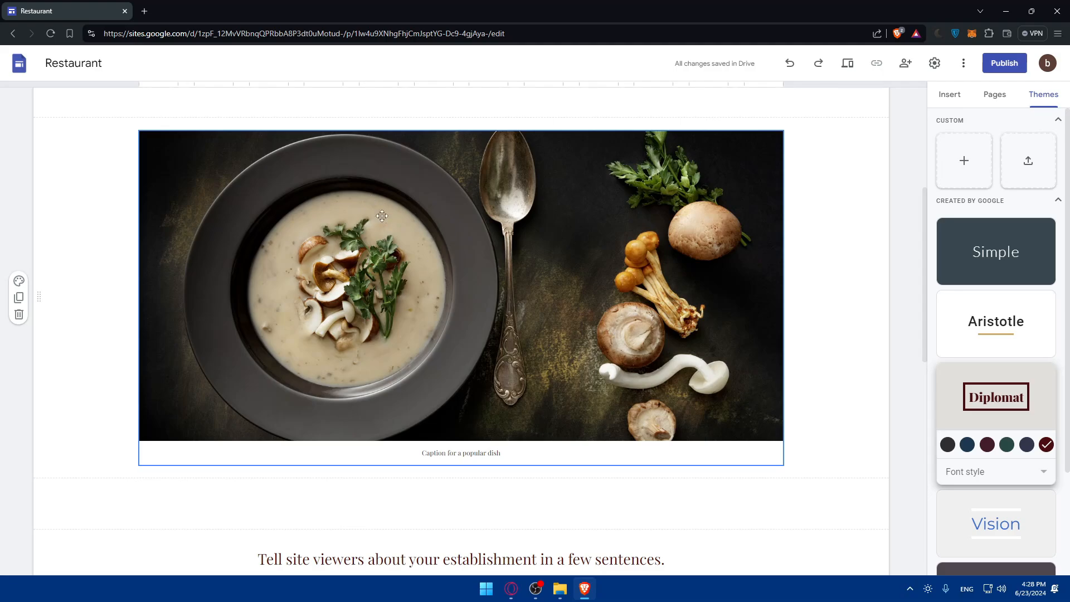
{"action": "scroll", "coordinate": [382, 216], "scroll_direction": "down", "scroll_amount": 5}
{"action": "scroll", "coordinate": [429, 200], "scroll_direction": "up", "scroll_amount": 5}
{"action": "scroll", "coordinate": [461, 253], "scroll_direction": "down", "scroll_amount": 3}
{"action": "scroll", "coordinate": [461, 253], "scroll_direction": "up", "scroll_amount": 2}
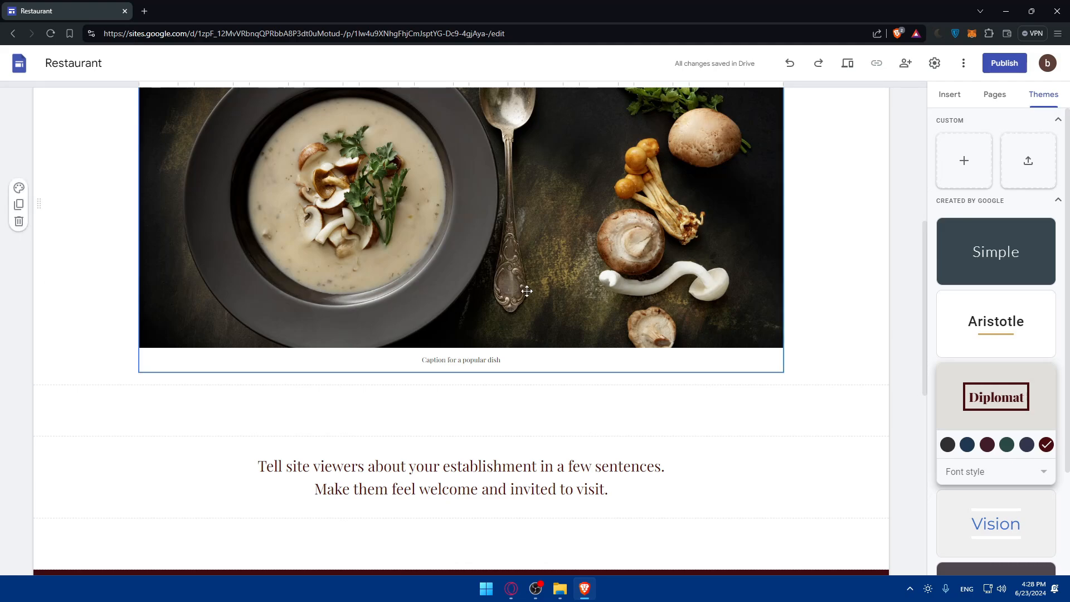
- Delete the Chef and Contact Us pages from the site
{"action": "left_click", "coordinate": [996, 96]}
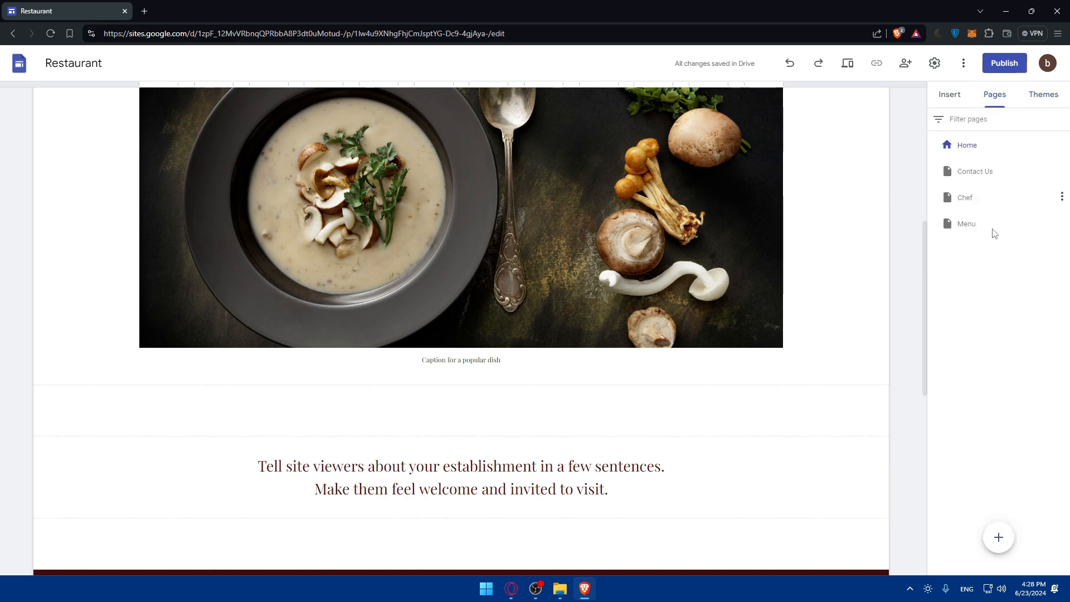
{"action": "left_click", "coordinate": [1001, 195]}
{"action": "left_click", "coordinate": [1062, 197]}
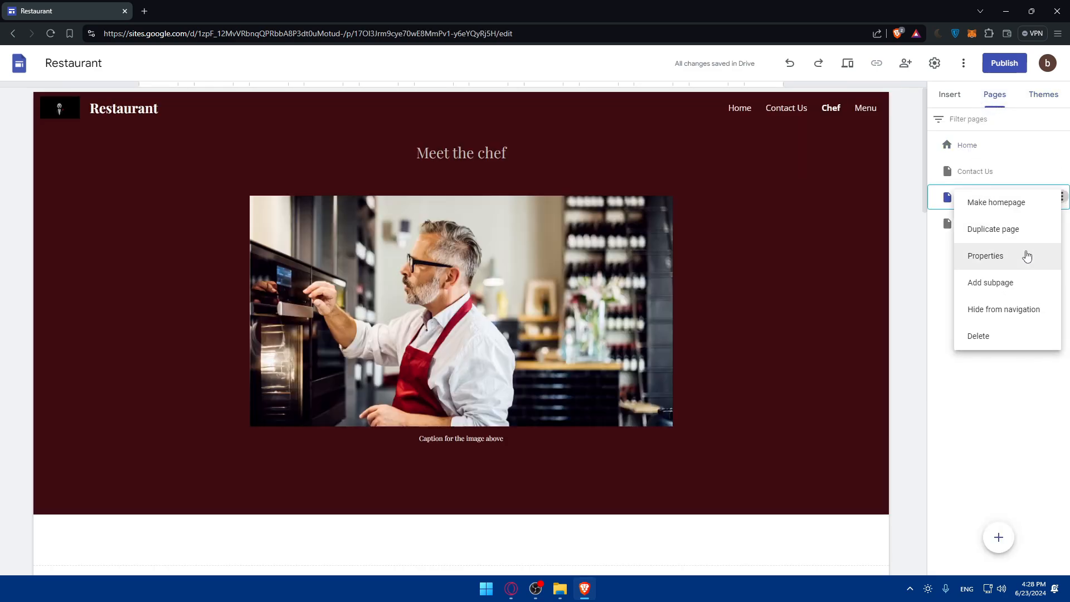
{"action": "left_click", "coordinate": [997, 336]}
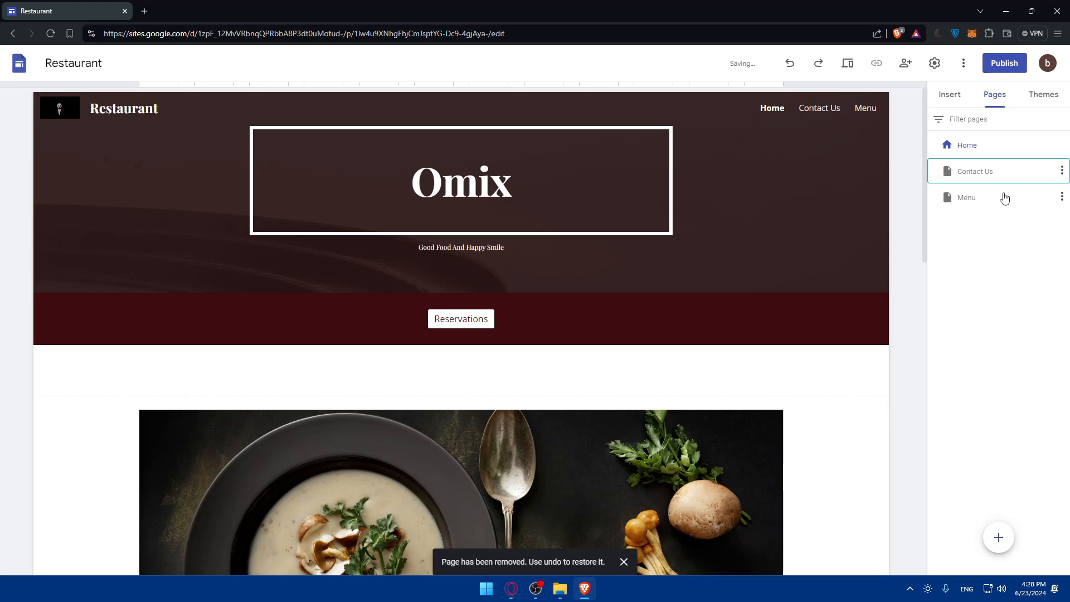
{"action": "left_click", "coordinate": [1005, 198]}
{"action": "left_click", "coordinate": [998, 173]}
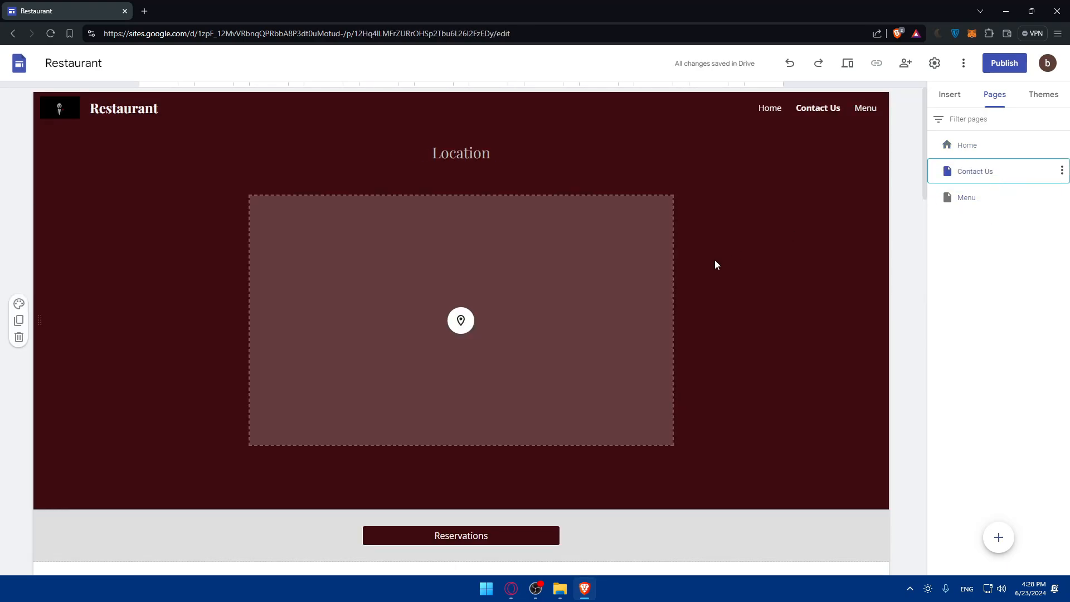
{"action": "left_click", "coordinate": [1062, 170]}
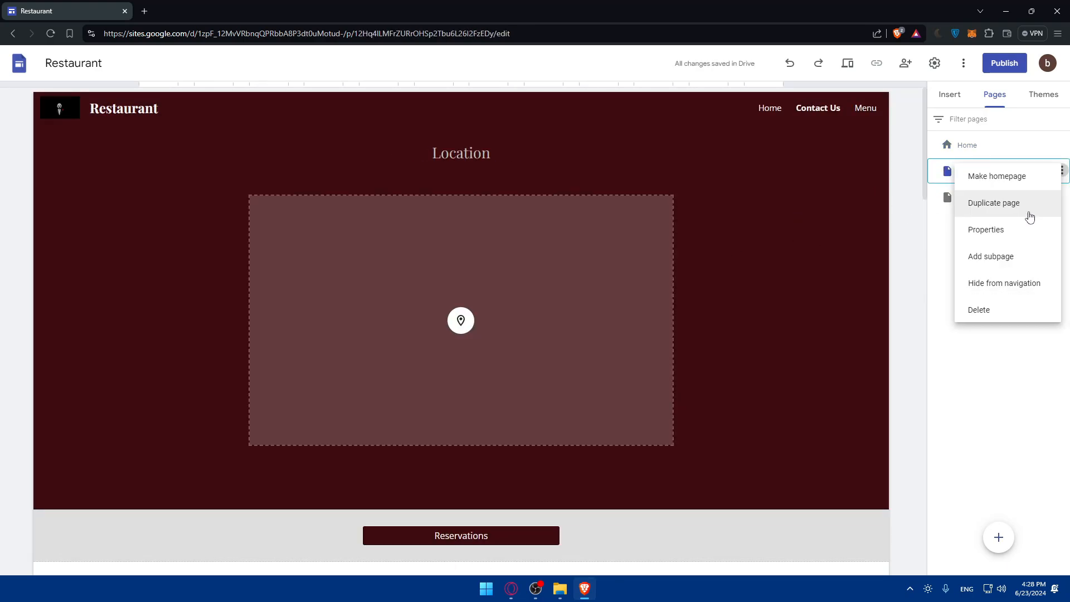
{"action": "left_click", "coordinate": [1000, 309]}
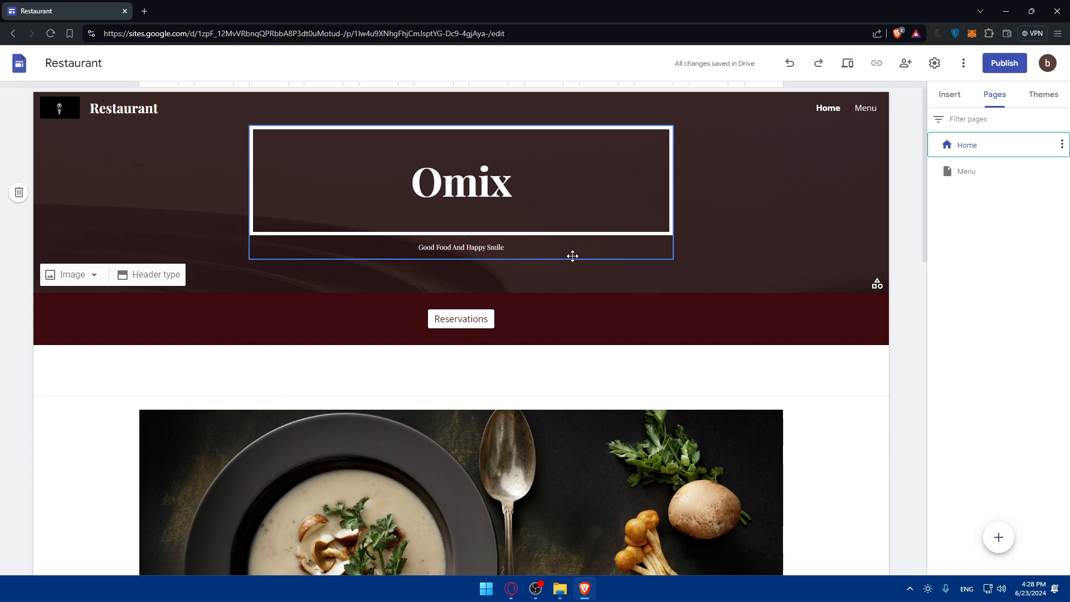
{"action": "left_click", "coordinate": [1018, 249]}
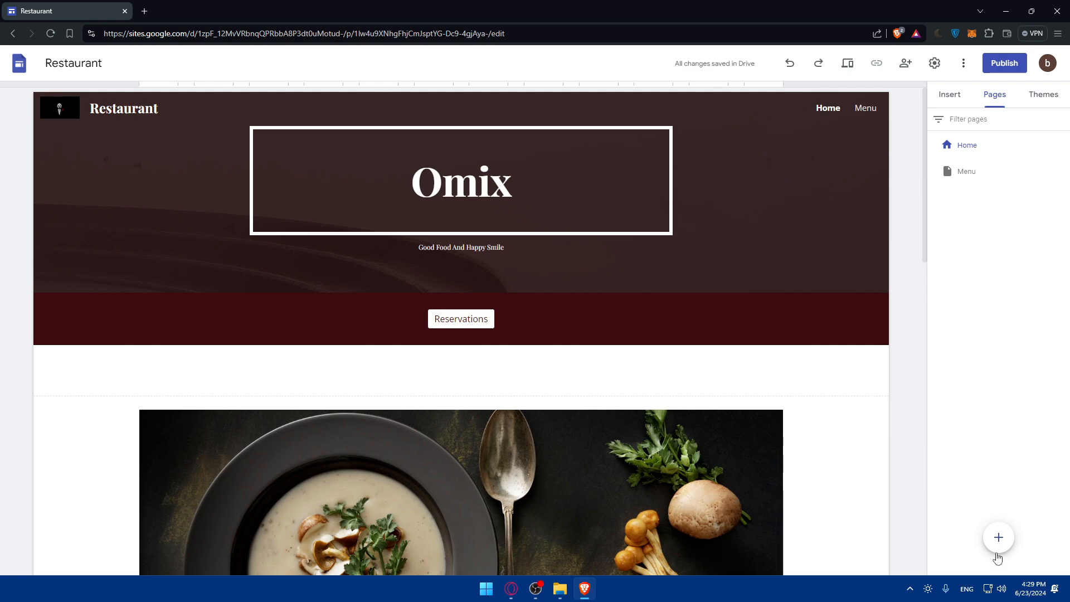
- Add a full page embed named "test" to the site and delete it again
{"action": "mouse_move", "coordinate": [999, 540]}
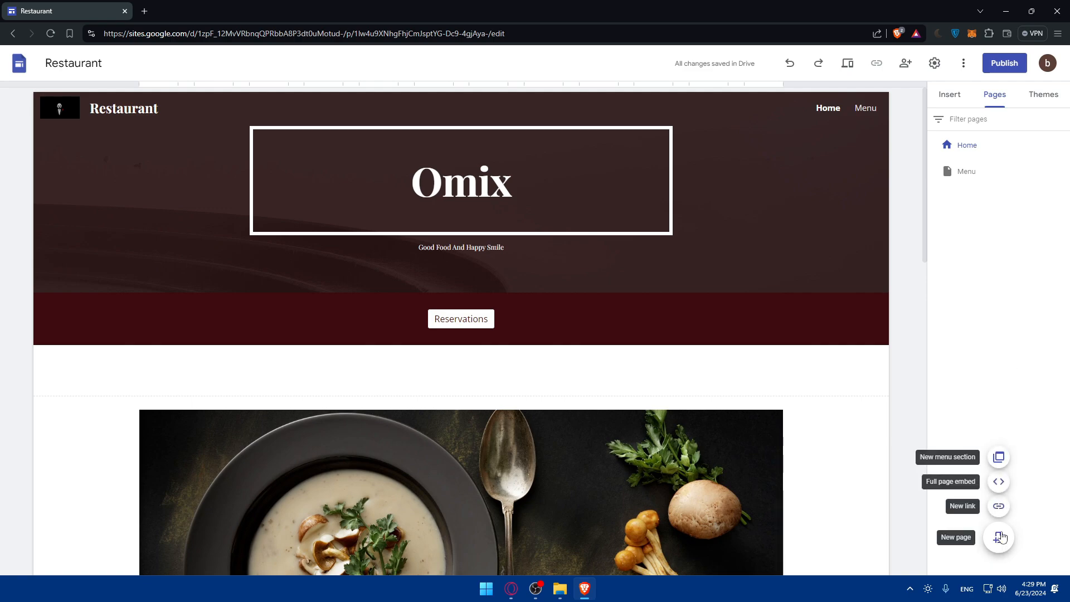
{"action": "left_click", "coordinate": [1000, 483]}
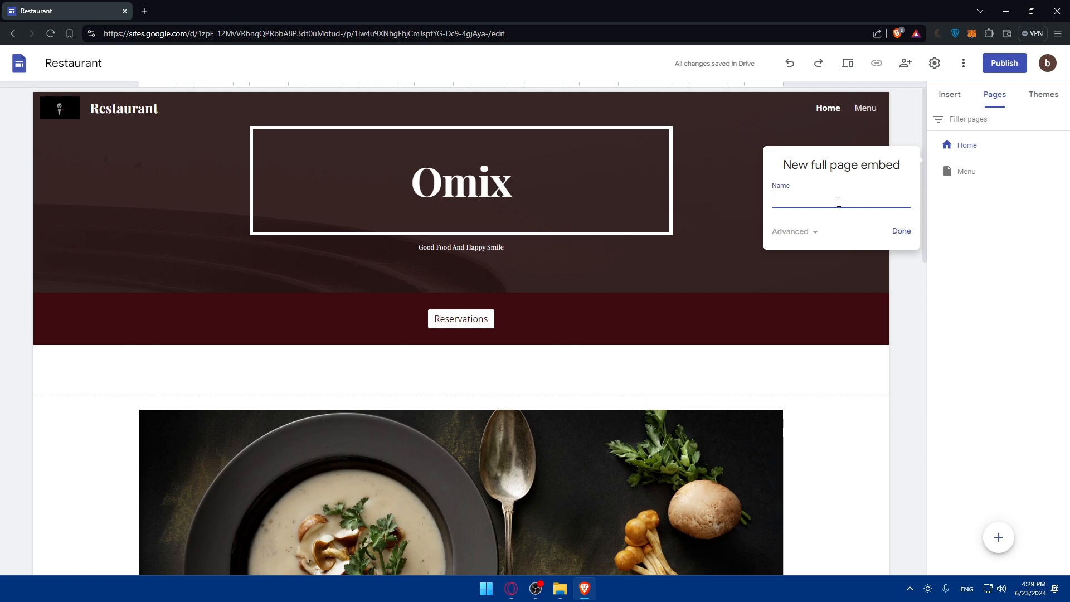
{"action": "left_click", "coordinate": [902, 231]}
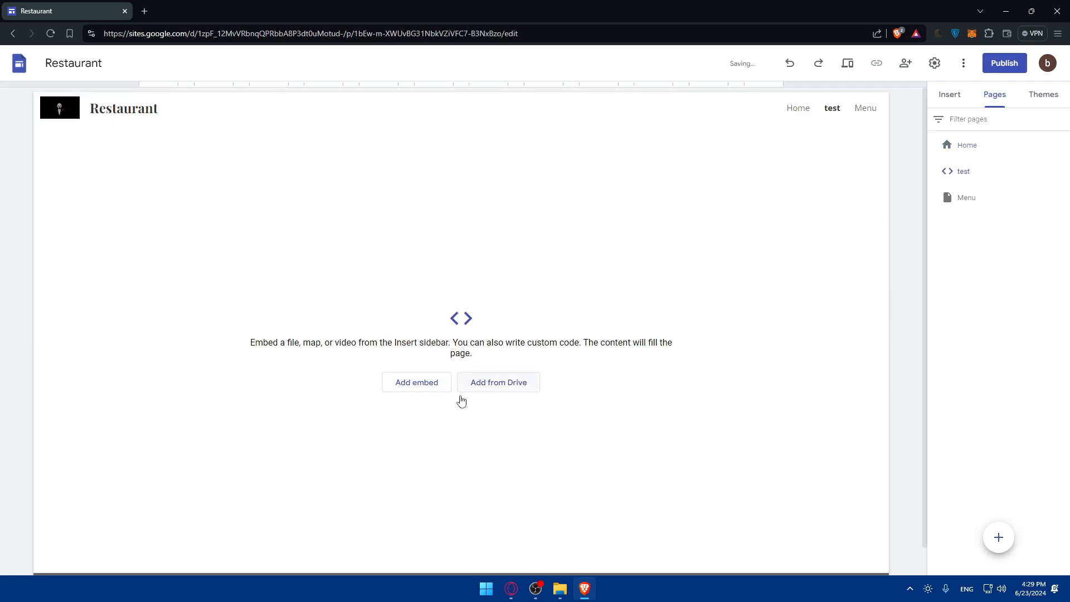
{"action": "left_click", "coordinate": [1061, 170]}
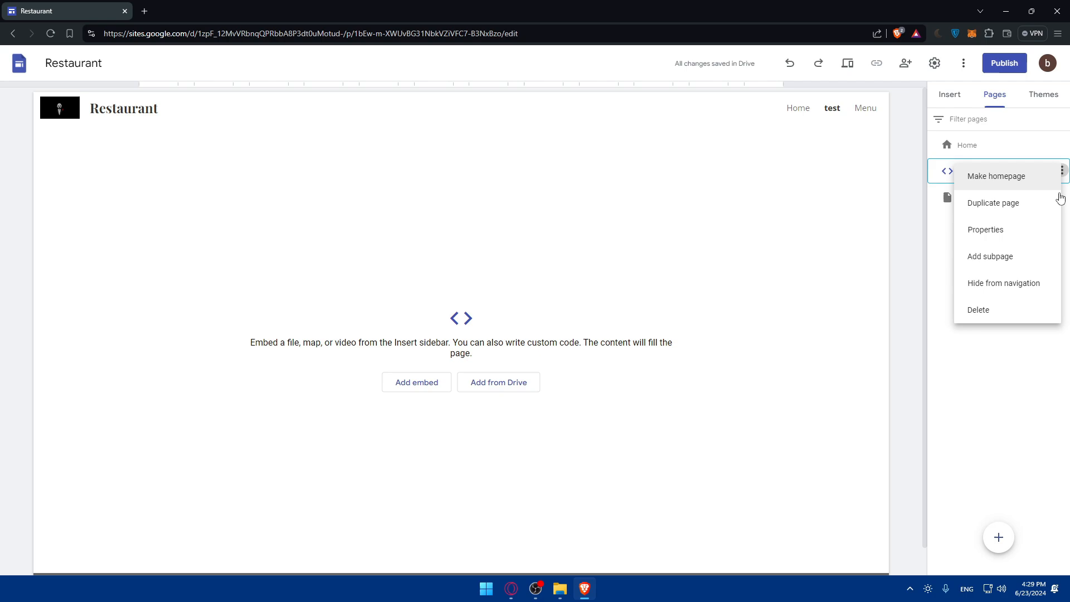
{"action": "left_click", "coordinate": [1012, 312]}
- Create a regular new page named "test" and remove it from the site
{"action": "mouse_move", "coordinate": [992, 537]}
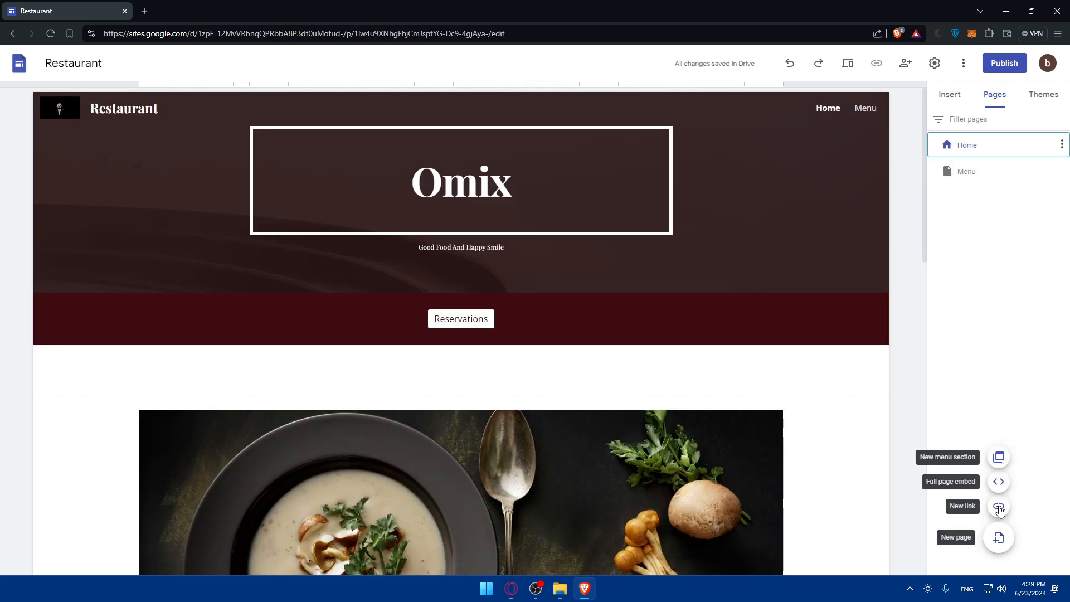
{"action": "left_click", "coordinate": [998, 537]}
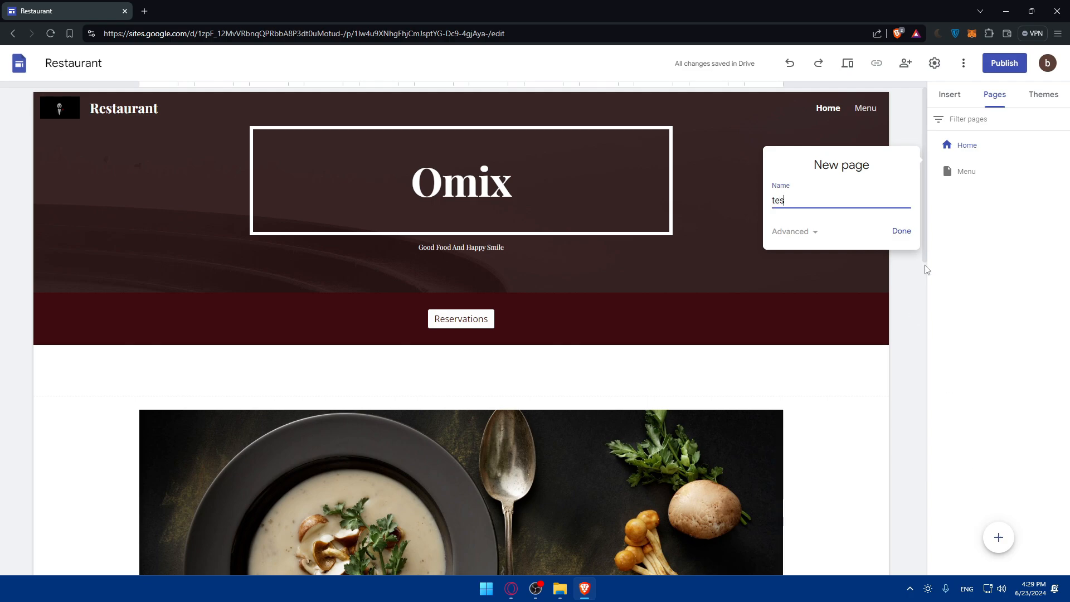
{"action": "left_click", "coordinate": [901, 231]}
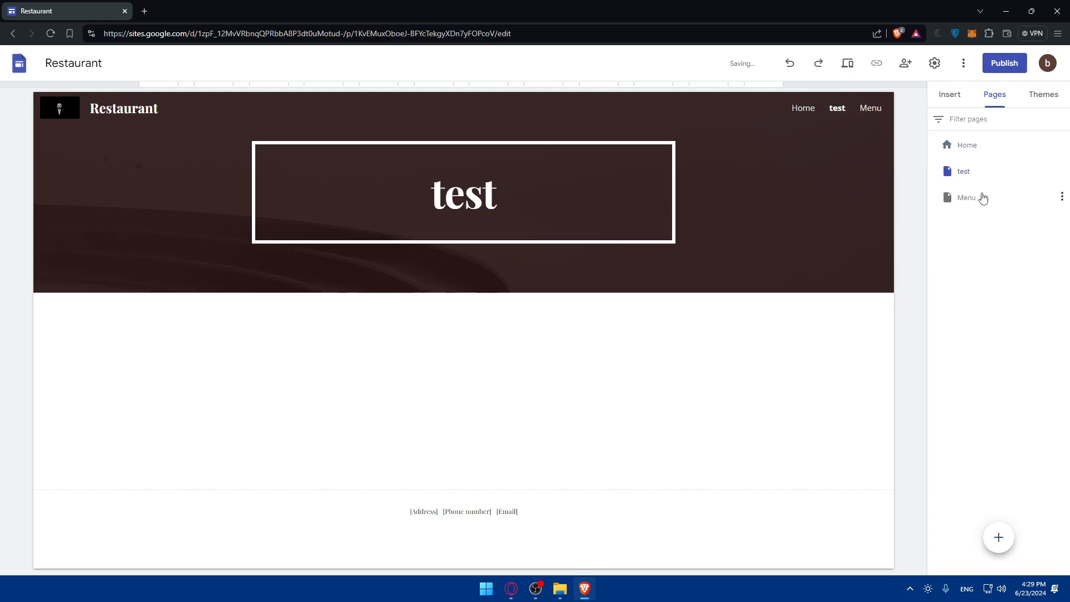
{"action": "left_click", "coordinate": [1061, 171]}
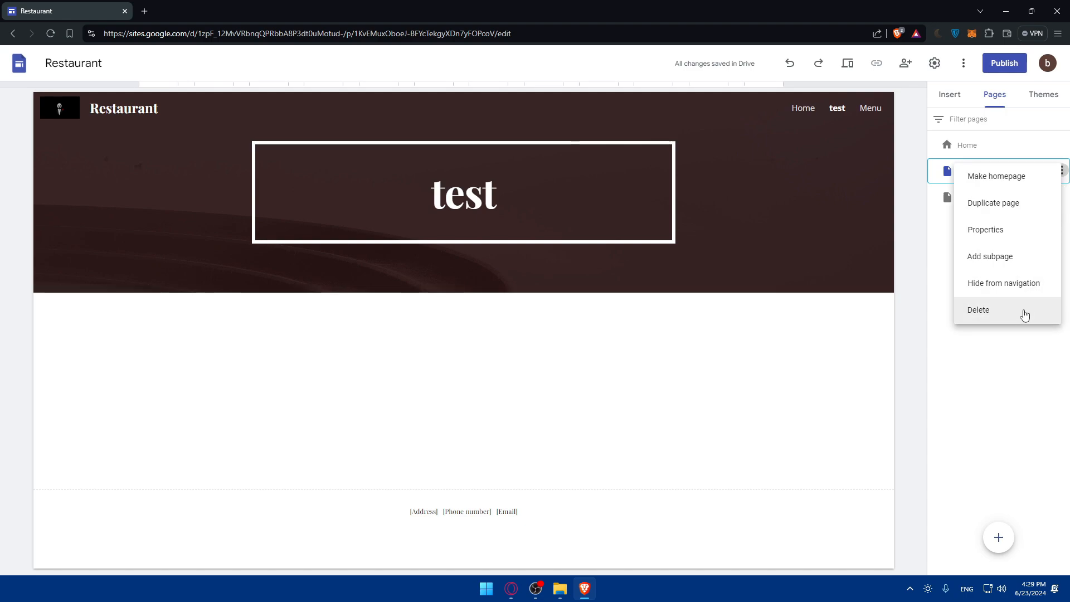
{"action": "left_click", "coordinate": [1020, 318]}
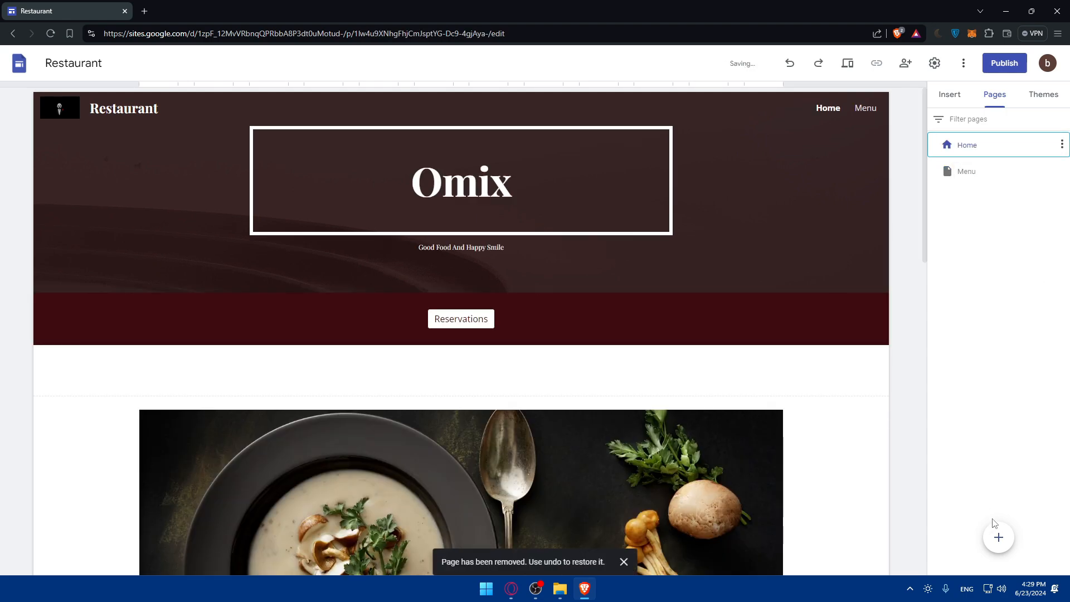
{"action": "left_click", "coordinate": [998, 537]}
{"action": "left_click", "coordinate": [812, 230]}
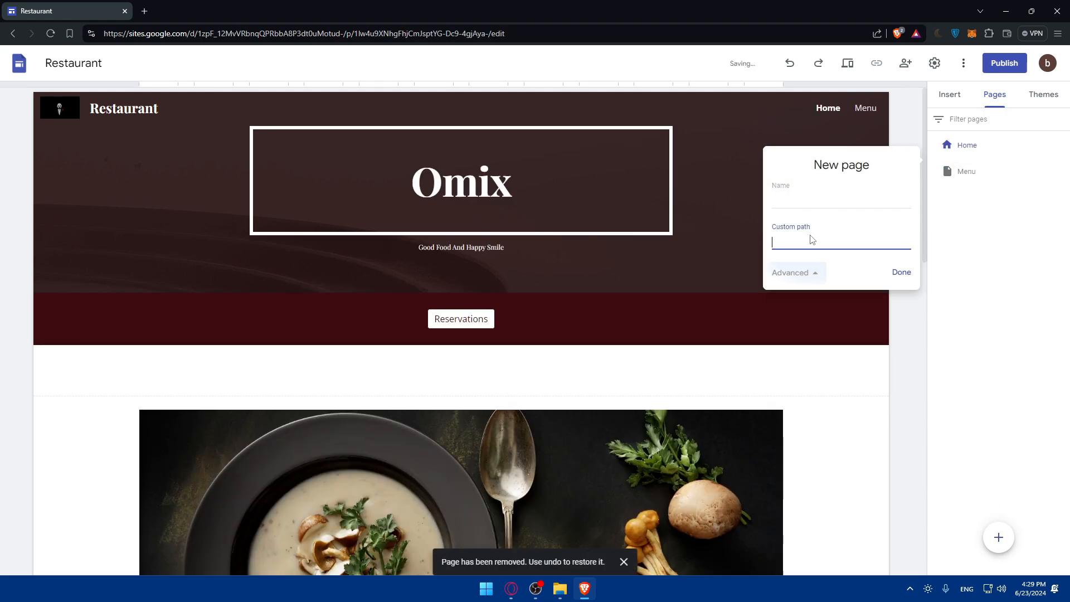
{"action": "left_click", "coordinate": [812, 272]}
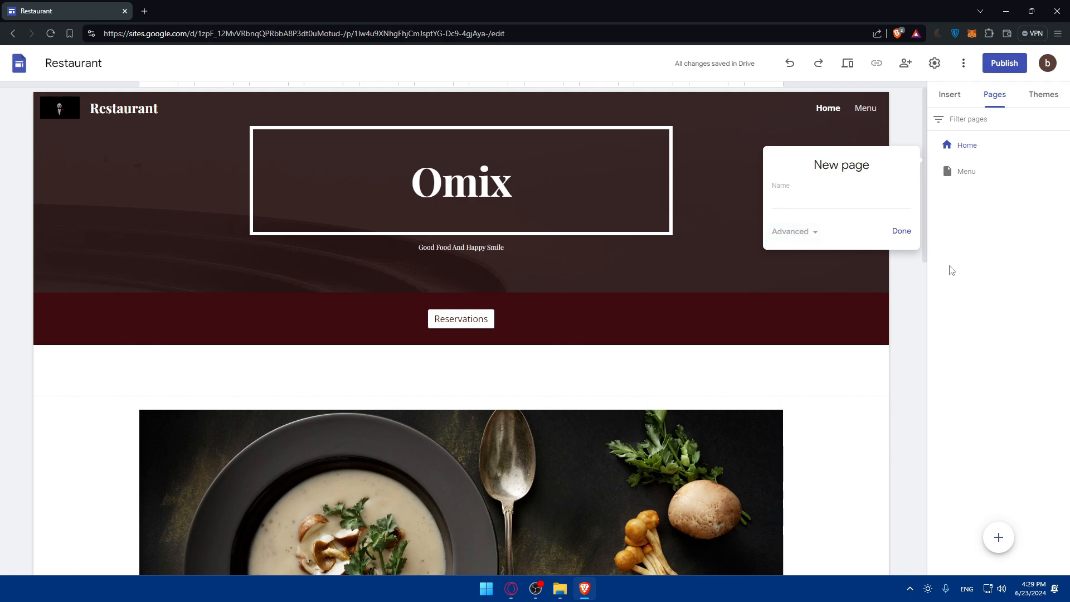
{"action": "left_click", "coordinate": [967, 268]}
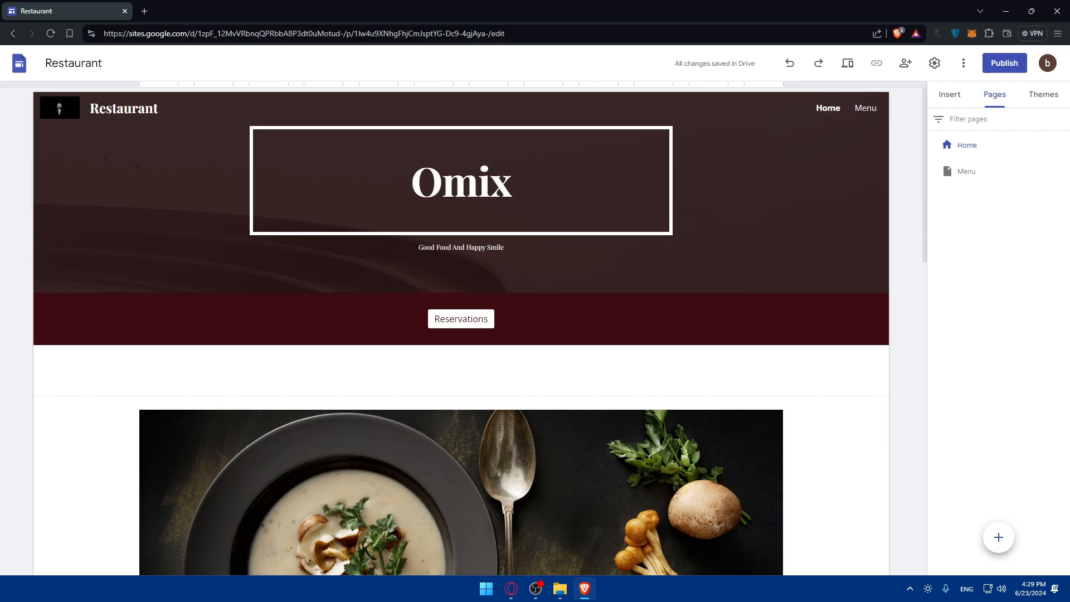
{"action": "scroll", "coordinate": [429, 298], "scroll_direction": "down", "scroll_amount": 9}
{"action": "scroll", "coordinate": [604, 239], "scroll_direction": "up", "scroll_amount": 5}
{"action": "scroll", "coordinate": [585, 236], "scroll_direction": "down", "scroll_amount": 11}
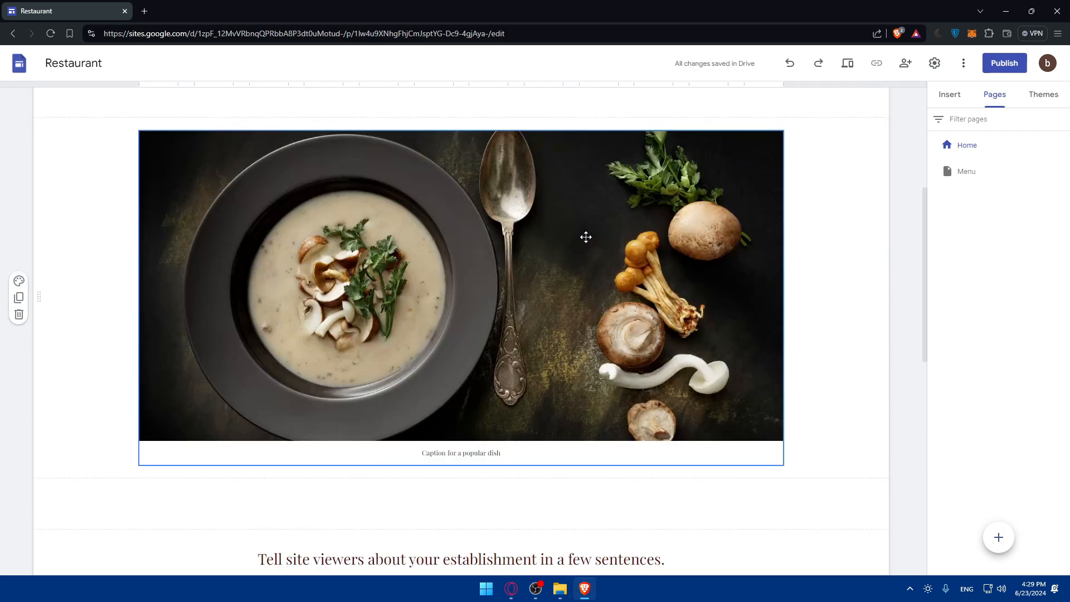
{"action": "scroll", "coordinate": [586, 238], "scroll_direction": "up", "scroll_amount": 7}
{"action": "scroll", "coordinate": [323, 282], "scroll_direction": "down", "scroll_amount": 7}
{"action": "scroll", "coordinate": [322, 282], "scroll_direction": "up", "scroll_amount": 6}
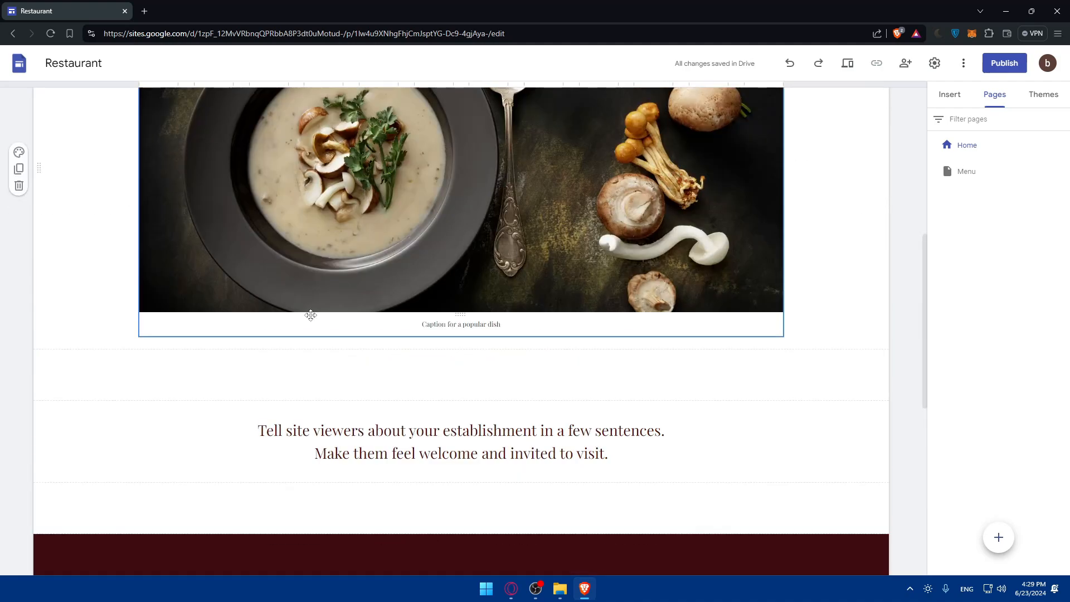
- Look through the insertable elements, the content blocks and the available themes for the site
{"action": "left_click", "coordinate": [949, 94]}
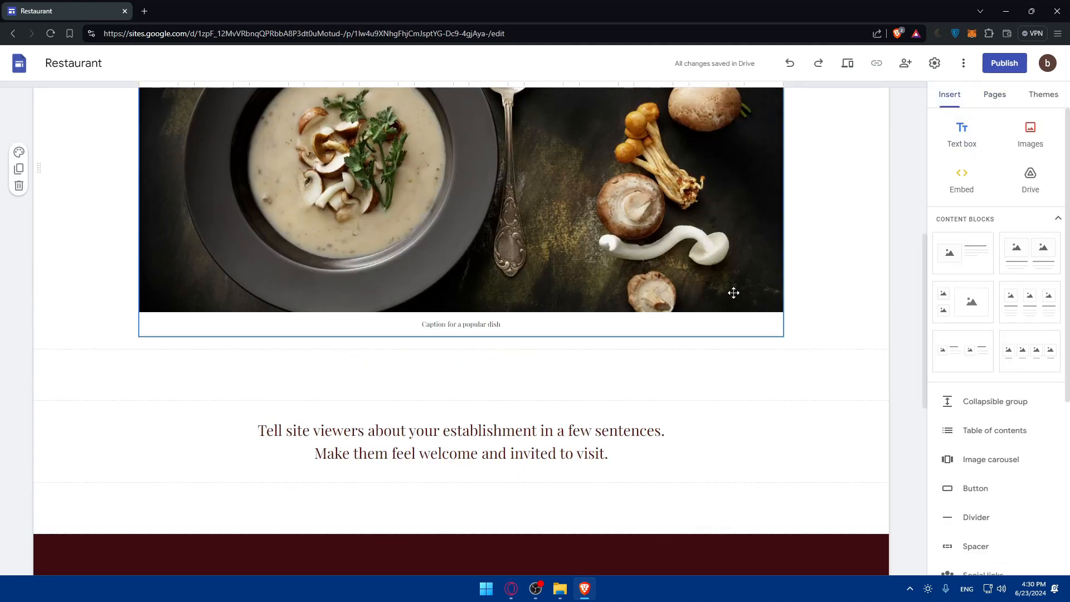
{"action": "scroll", "coordinate": [586, 289], "scroll_direction": "down", "scroll_amount": 3}
{"action": "scroll", "coordinate": [996, 413], "scroll_direction": "down", "scroll_amount": 5}
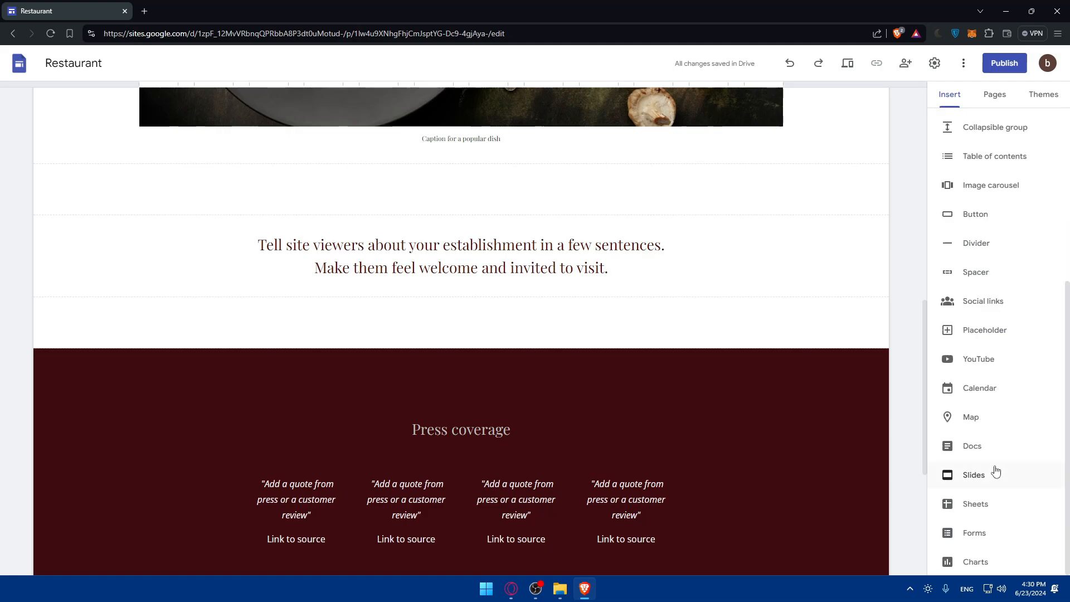
{"action": "scroll", "coordinate": [973, 279], "scroll_direction": "up", "scroll_amount": 5}
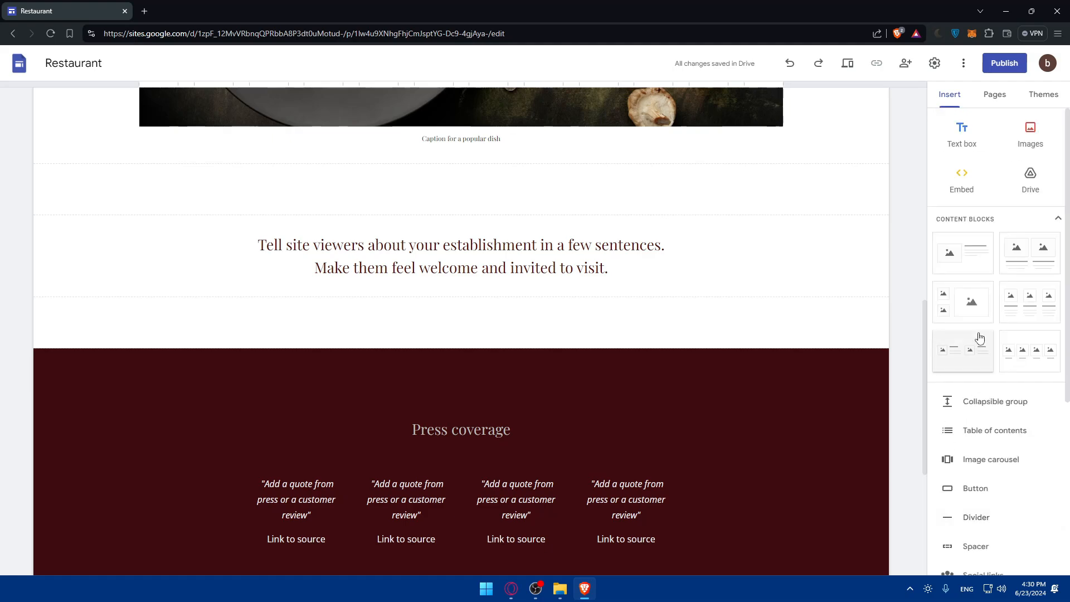
{"action": "left_click", "coordinate": [996, 94]}
{"action": "left_click", "coordinate": [1039, 95]}
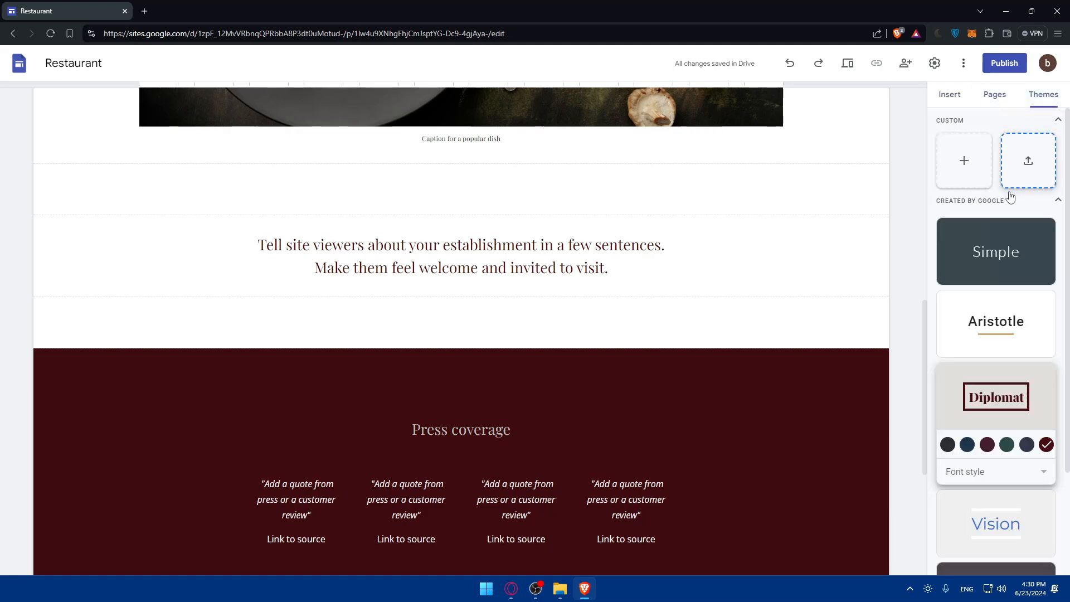
{"action": "scroll", "coordinate": [1005, 283], "scroll_direction": "down", "scroll_amount": 2}
{"action": "scroll", "coordinate": [1005, 282], "scroll_direction": "up", "scroll_amount": 2}
{"action": "left_click", "coordinate": [966, 105]}
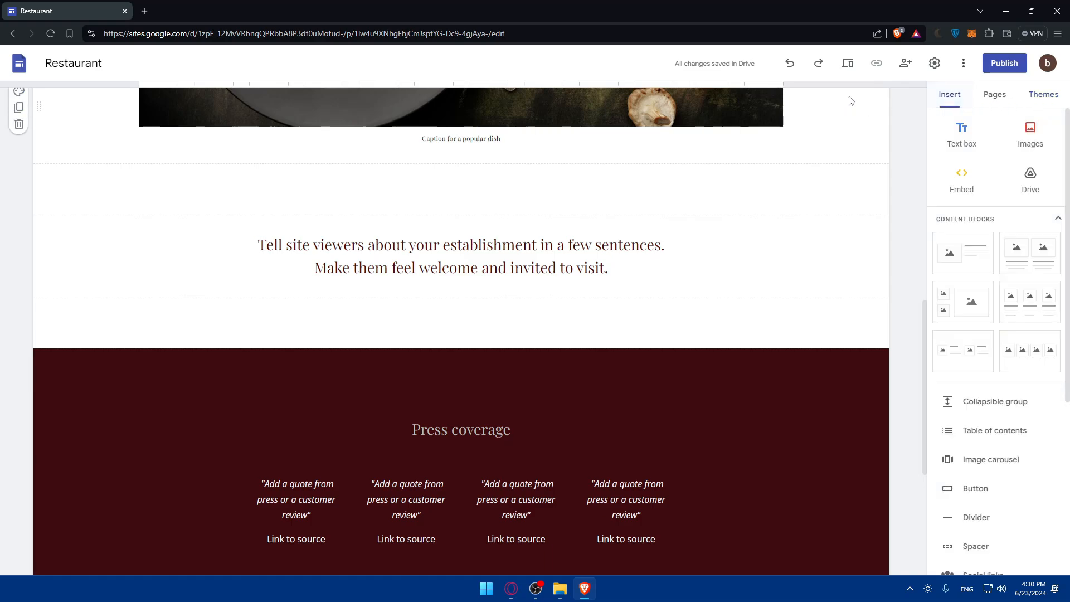
- Review the custom domain and Google Analytics options in the site settings
{"action": "left_click", "coordinate": [935, 63]}
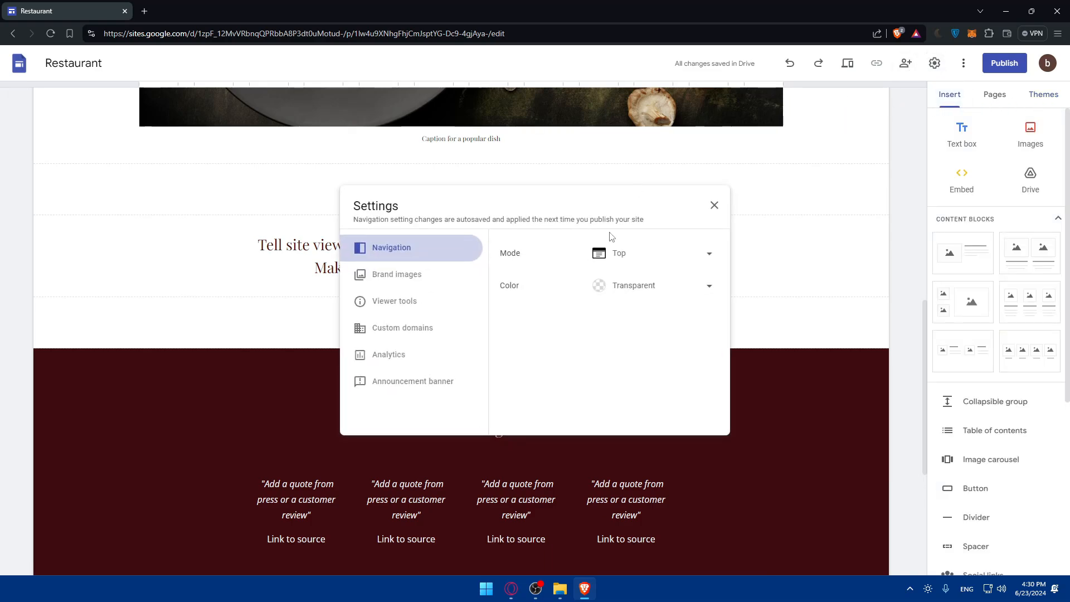
{"action": "left_click", "coordinate": [394, 329]}
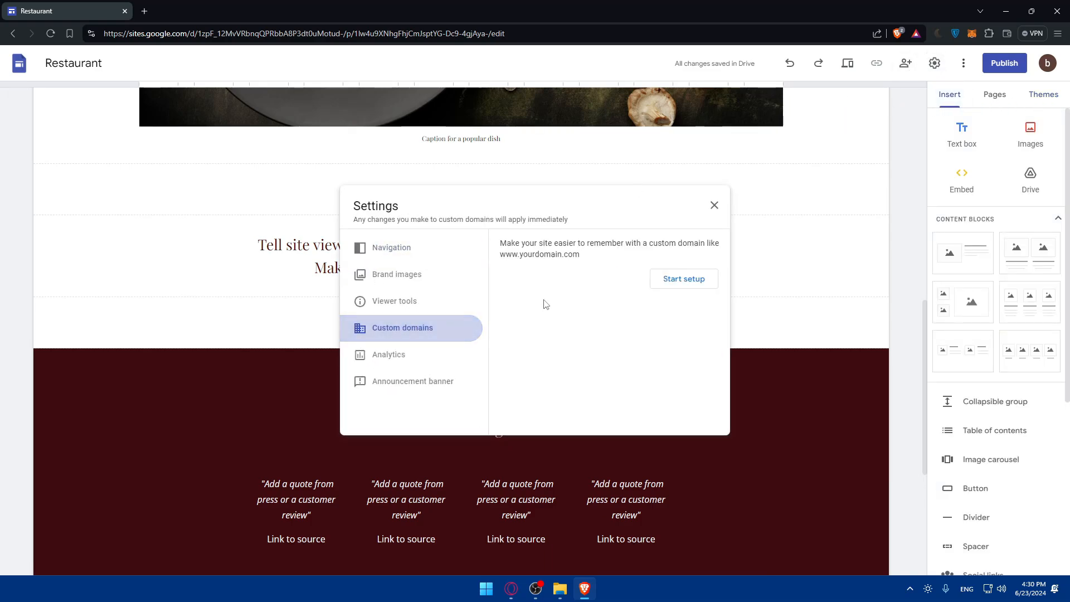
{"action": "left_click", "coordinate": [360, 364]}
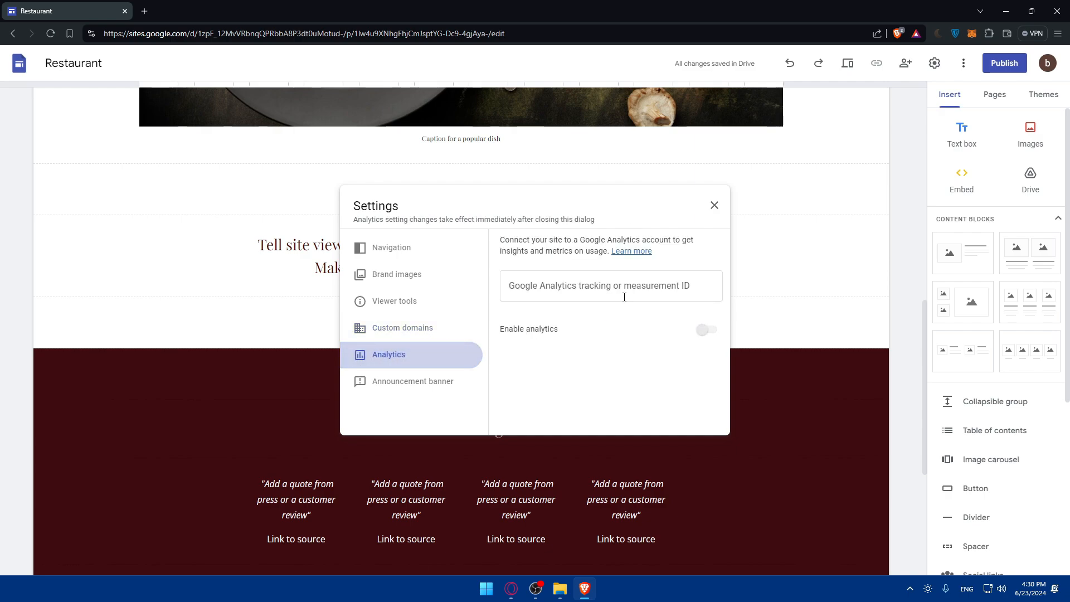
{"action": "left_click", "coordinate": [705, 328]}
{"action": "left_click", "coordinate": [714, 206]}
{"action": "scroll", "coordinate": [556, 260], "scroll_direction": "up", "scroll_amount": 10}
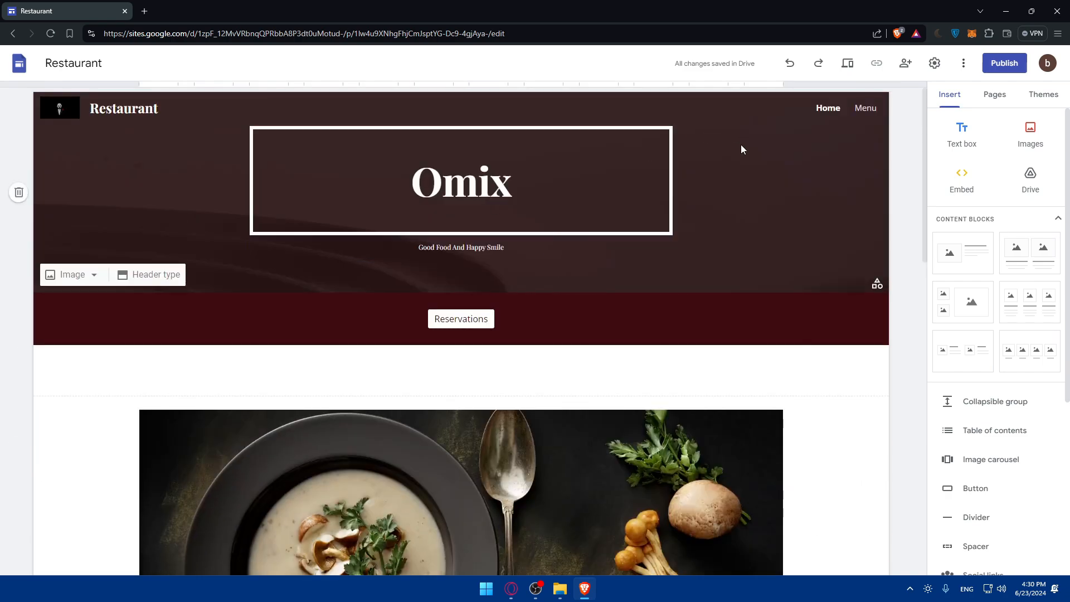
- Check the Menu and Home page links and the navigation options in the site settings
{"action": "left_click", "coordinate": [864, 112]}
{"action": "left_click", "coordinate": [828, 109]}
{"action": "left_click", "coordinate": [934, 63]}
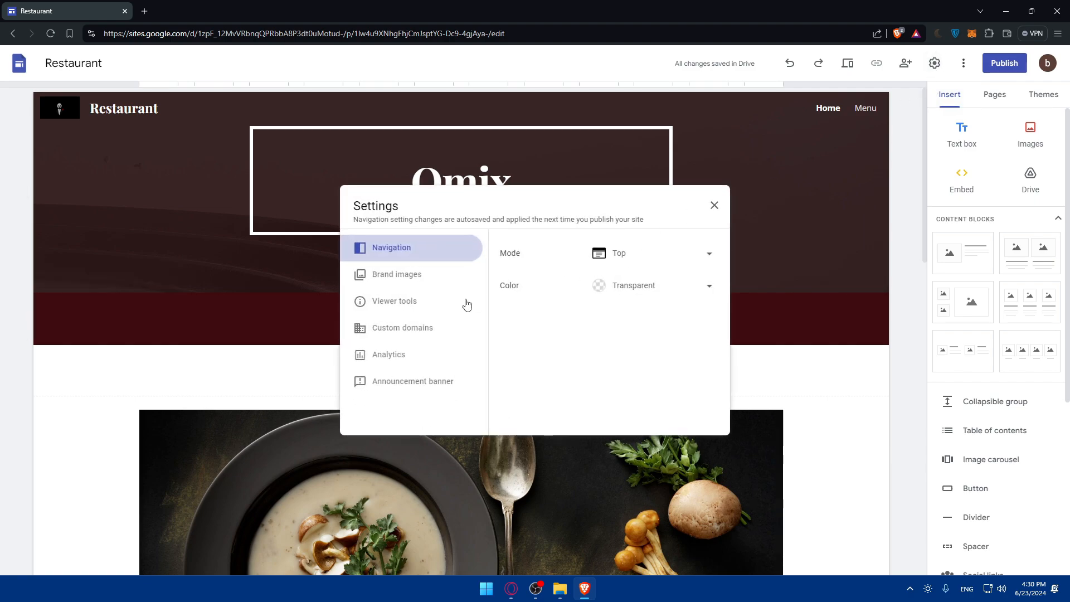
{"action": "left_click", "coordinate": [714, 205]}
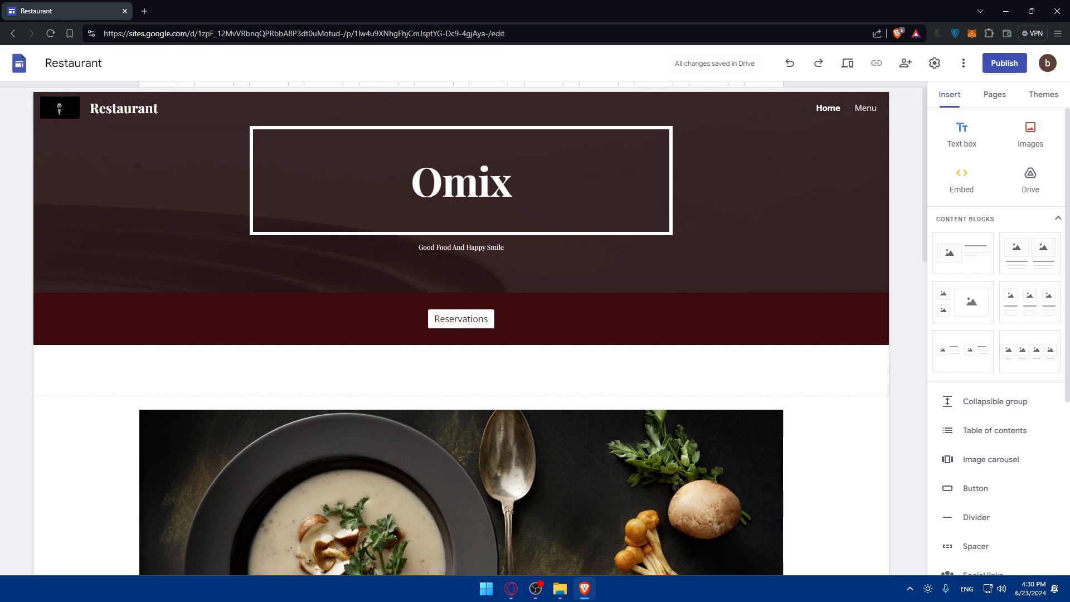
- Publish the site to the web with the web address "omixx"
{"action": "left_click", "coordinate": [1004, 63]}
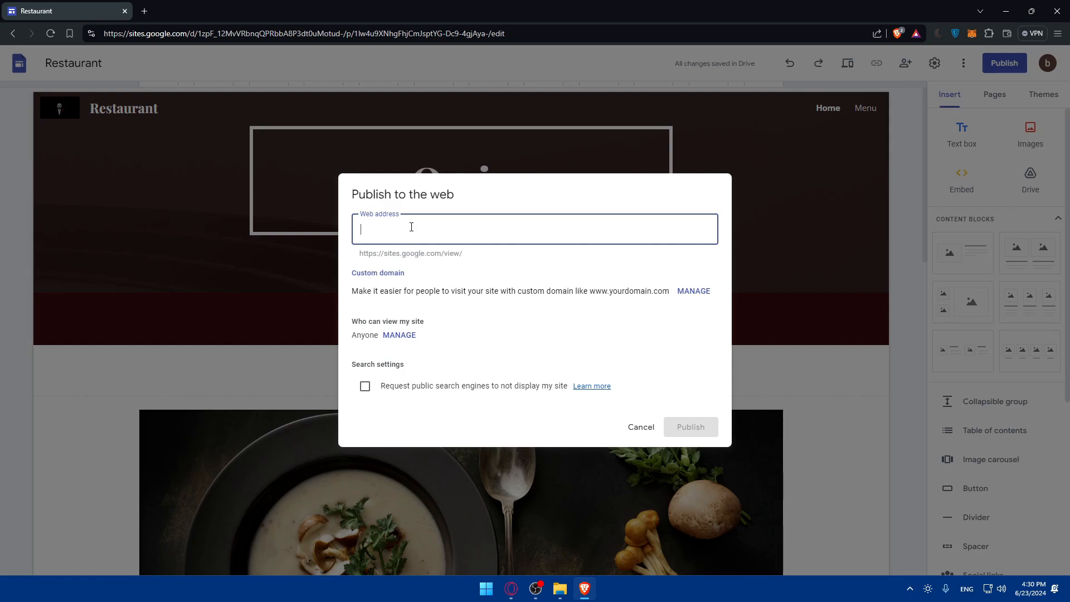
{"action": "type", "text": "omix"}
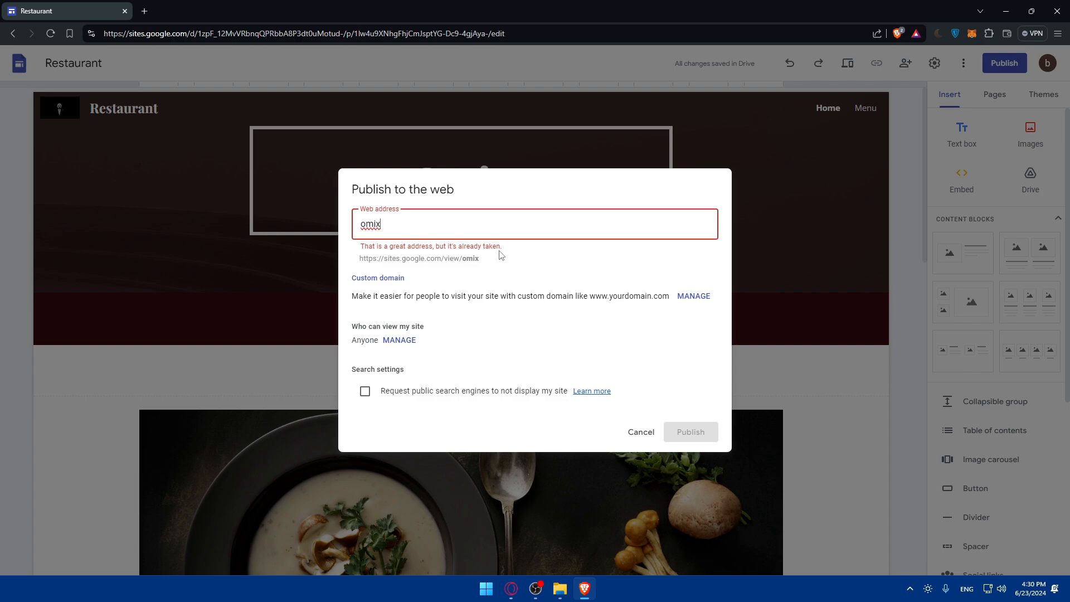
{"action": "type", "text": "x"}
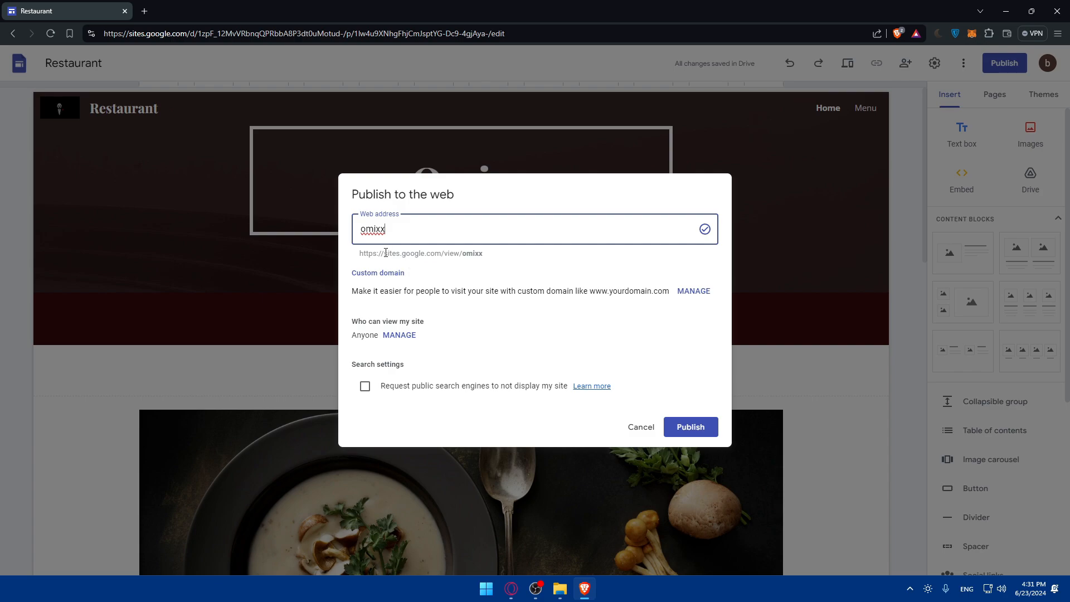
{"action": "left_click_drag", "start_coordinate": [379, 253], "coordinate": [455, 254]}
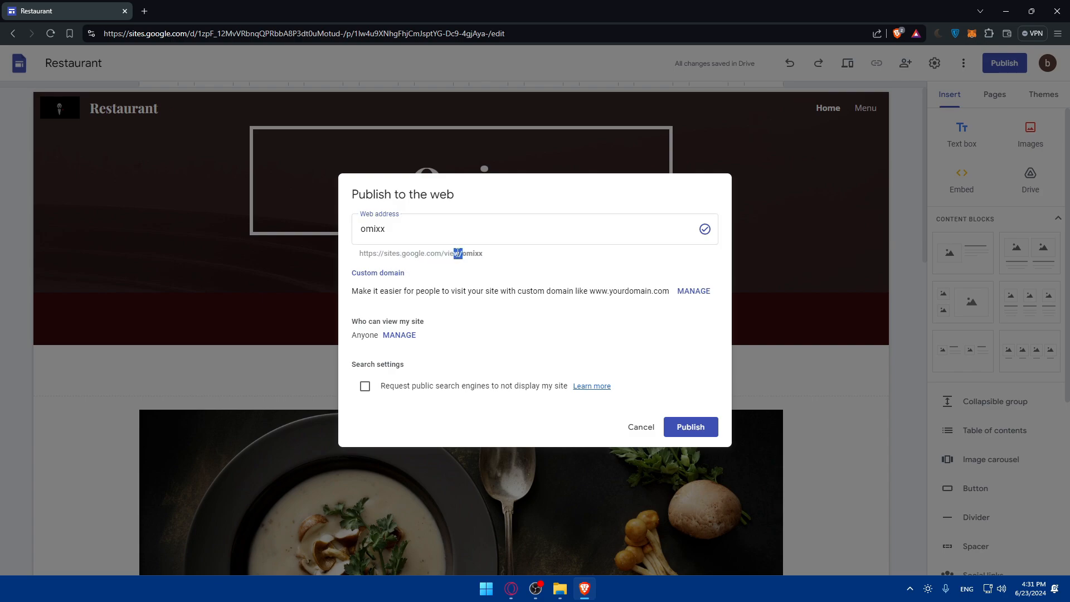
{"action": "left_click", "coordinate": [417, 272]}
{"action": "left_click", "coordinate": [675, 421]}
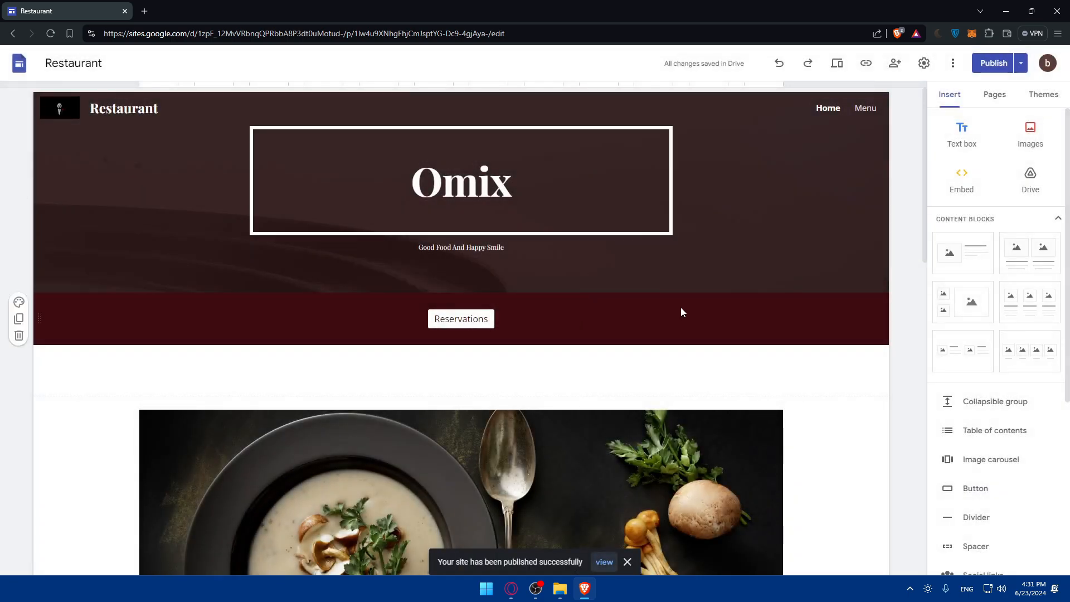
- View the published site and its Menu page, close it and return to the editor
{"action": "scroll", "coordinate": [692, 305], "scroll_direction": "down", "scroll_amount": 2}
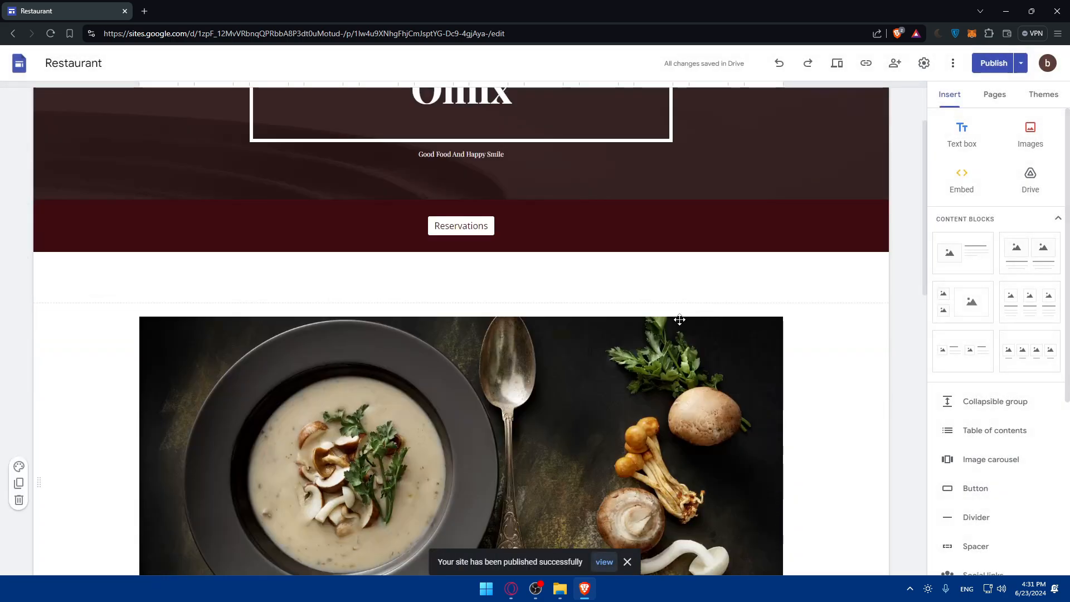
{"action": "left_click", "coordinate": [604, 561]}
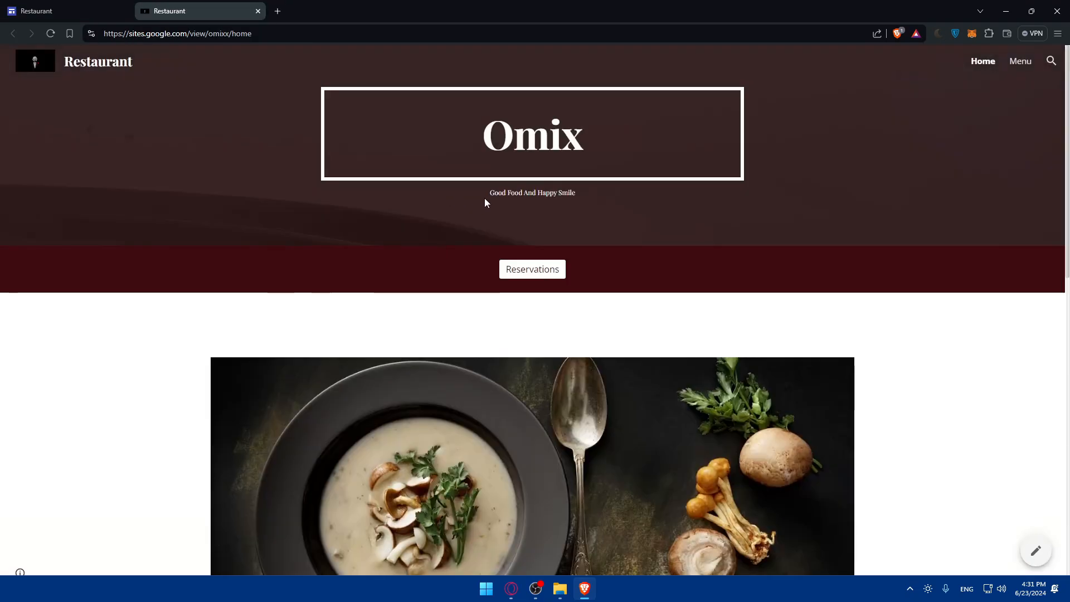
{"action": "left_click", "coordinate": [1018, 63]}
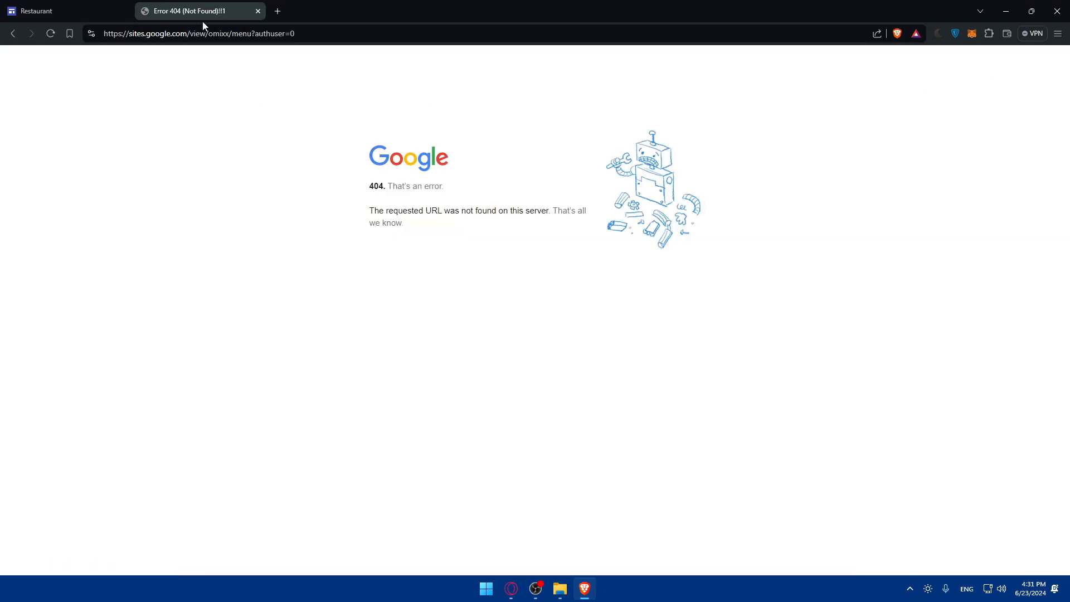
{"action": "left_click", "coordinate": [259, 12]}
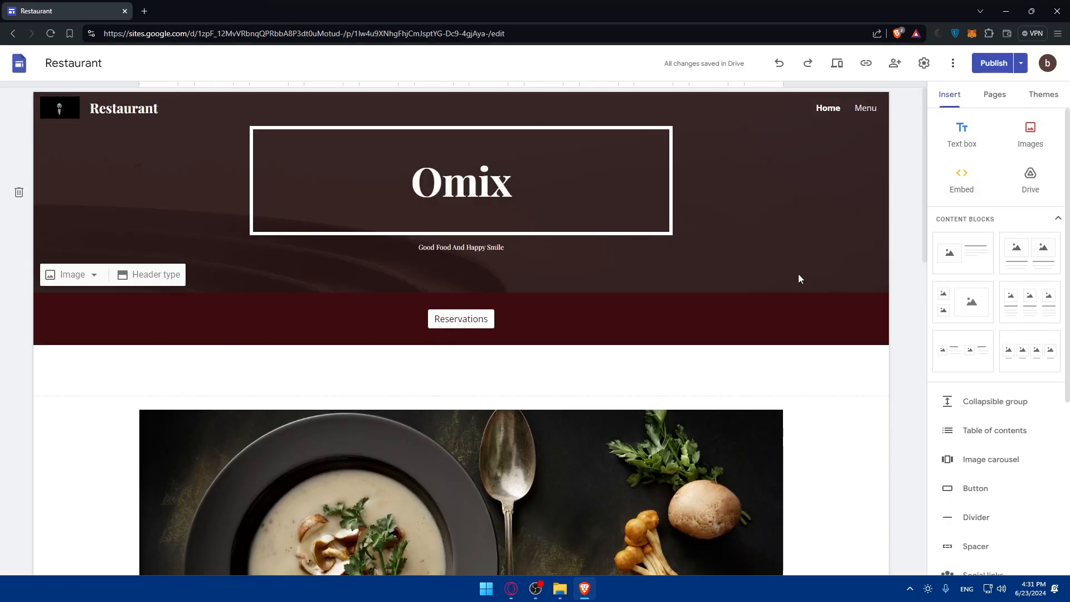
{"action": "scroll", "coordinate": [953, 282], "scroll_direction": "down", "scroll_amount": 5}
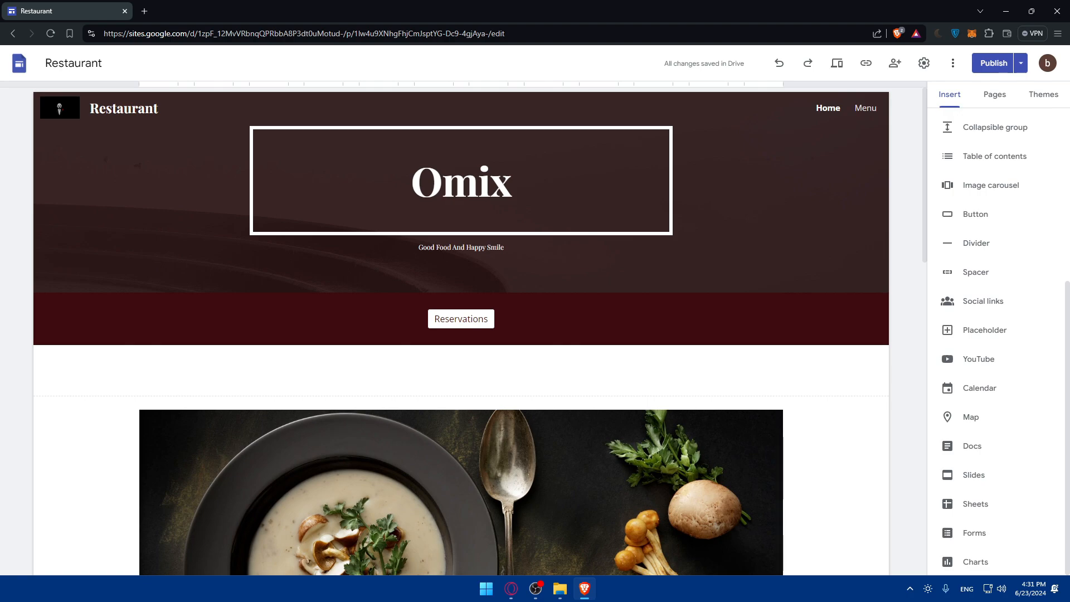
- Return to the site list and move the Restaurant site to the trash
{"action": "left_click", "coordinate": [19, 63]}
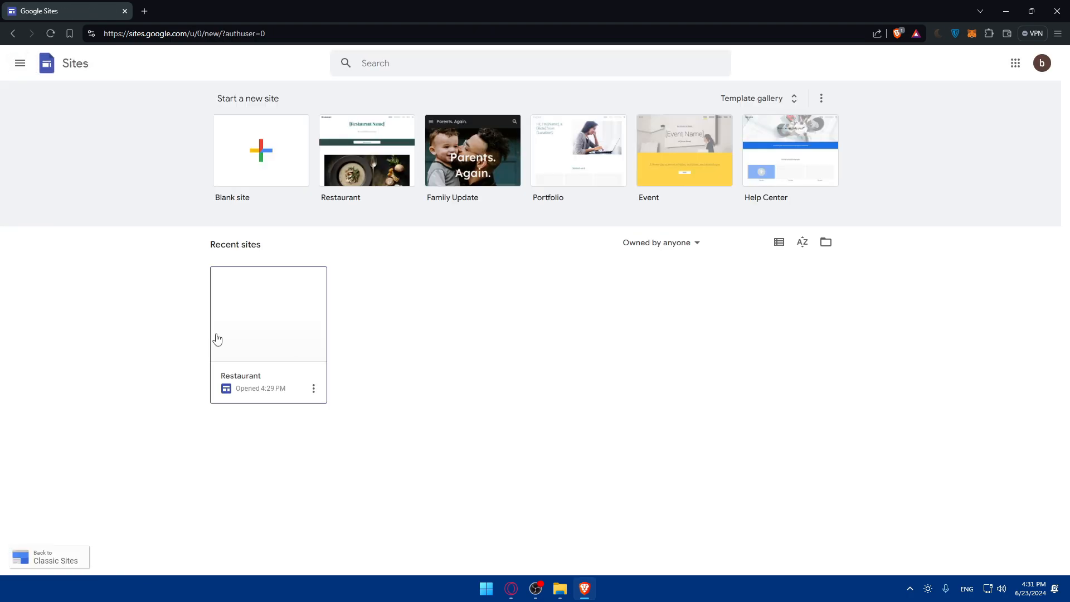
{"action": "left_click", "coordinate": [313, 389]}
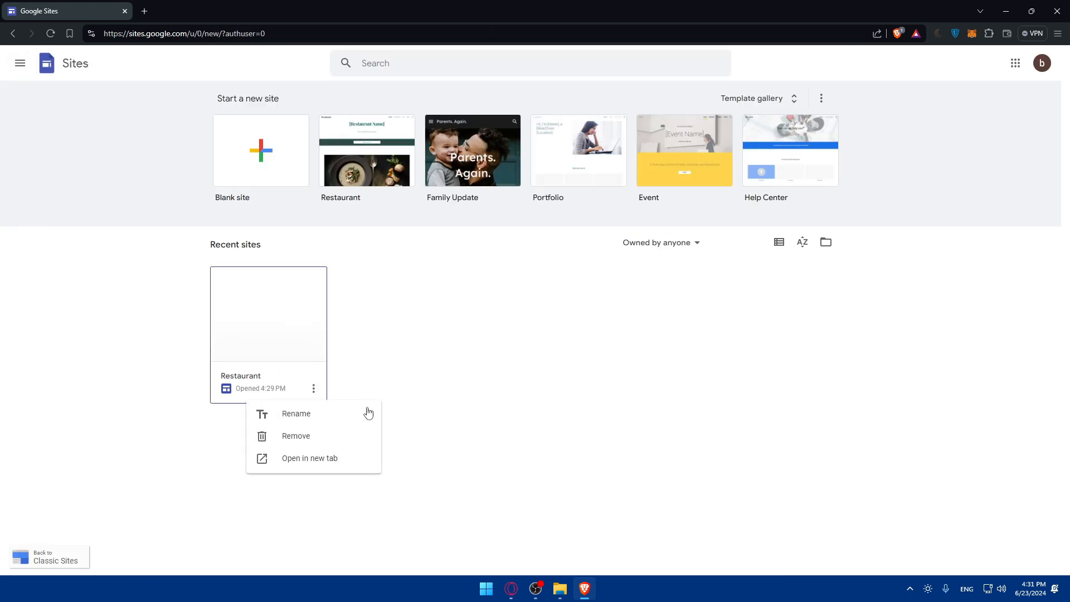
{"action": "left_click", "coordinate": [320, 436]}
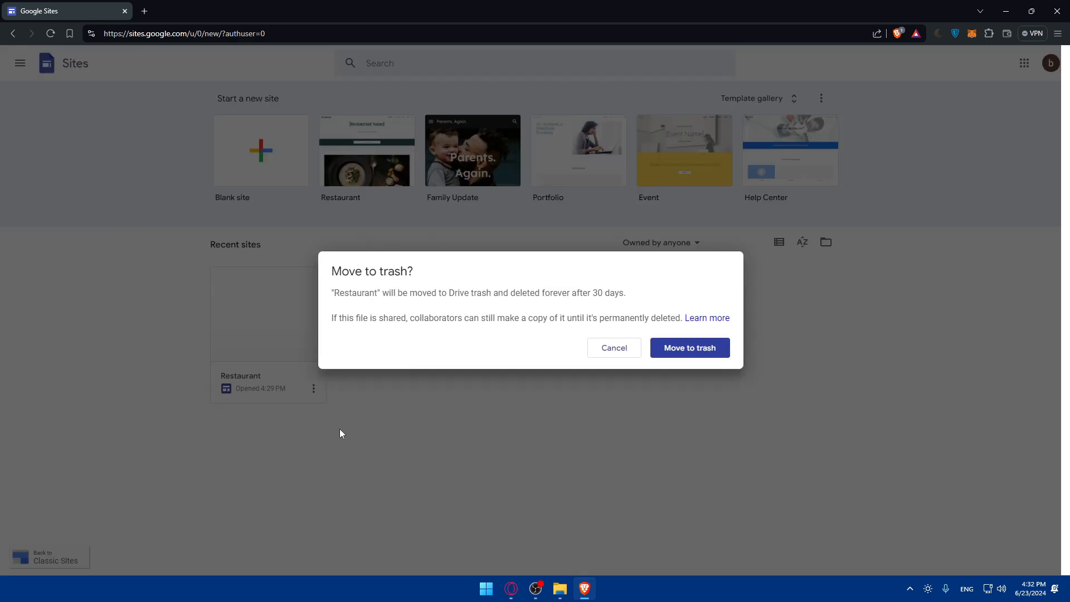
{"action": "left_click", "coordinate": [691, 347]}
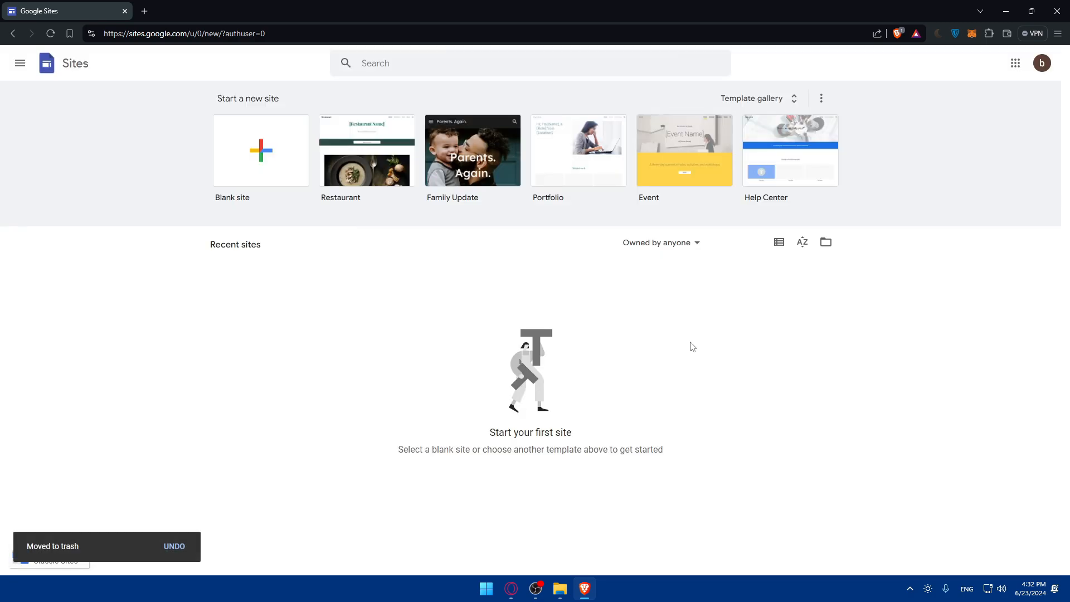